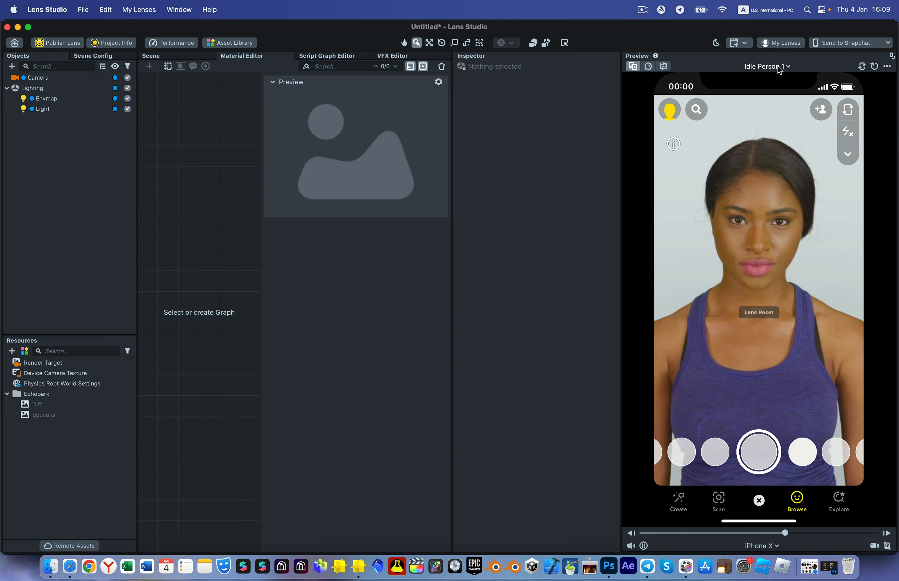
Switch the preview from Idle Person 1 to the custom 03eye portrait
click(778, 66)
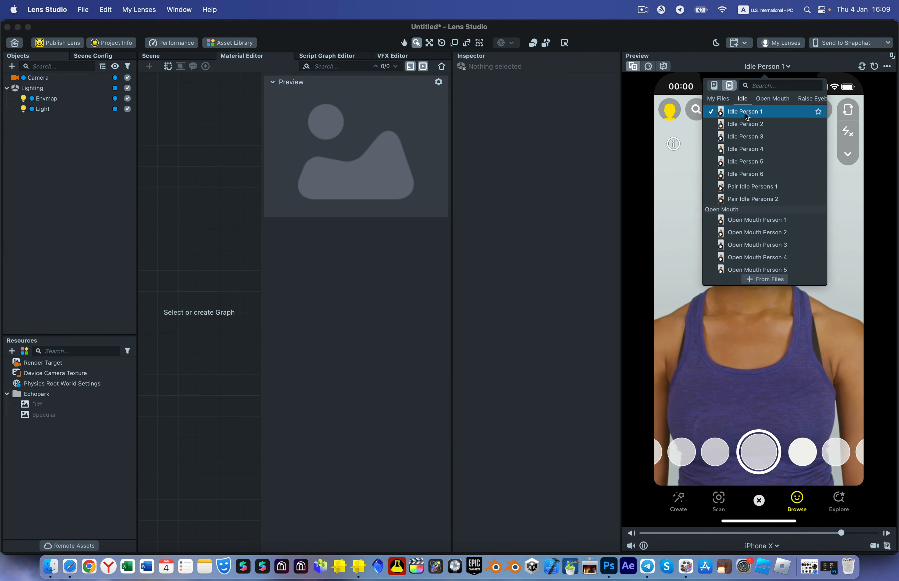
scroll(746, 115, up, 3)
click(749, 146)
click(536, 272)
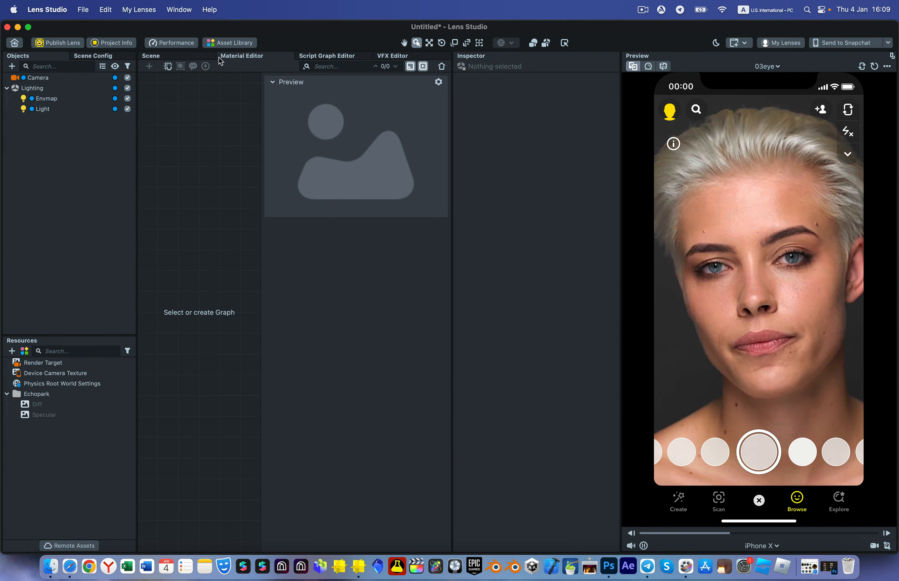
Search the Asset Library for "eye" and import the Eyeballs asset by Snap Inc
click(232, 43)
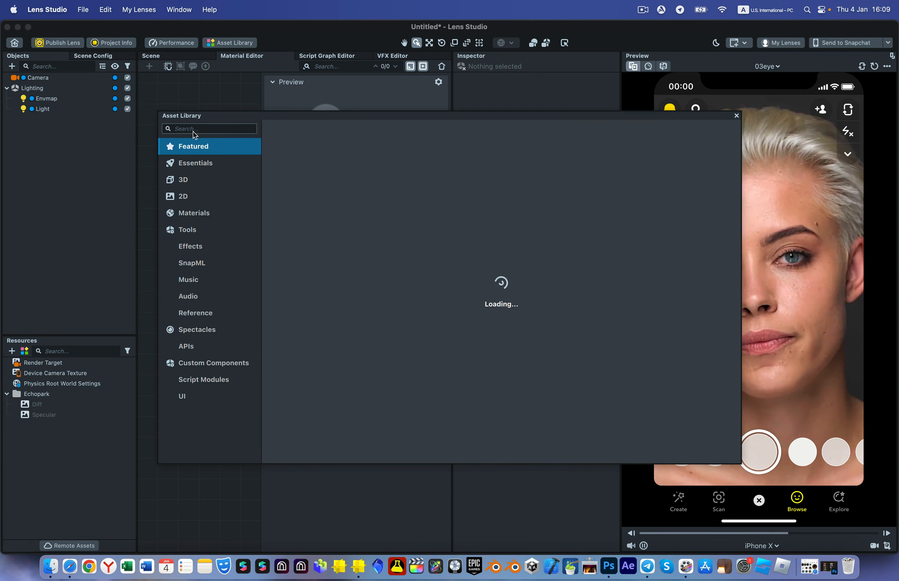
click(194, 129)
text(eye)
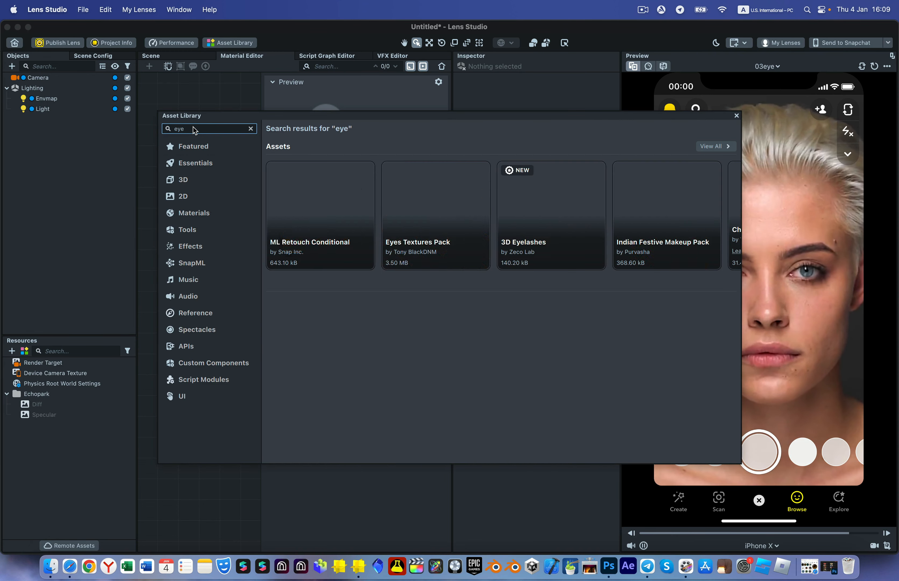
scroll(488, 219, right, 10)
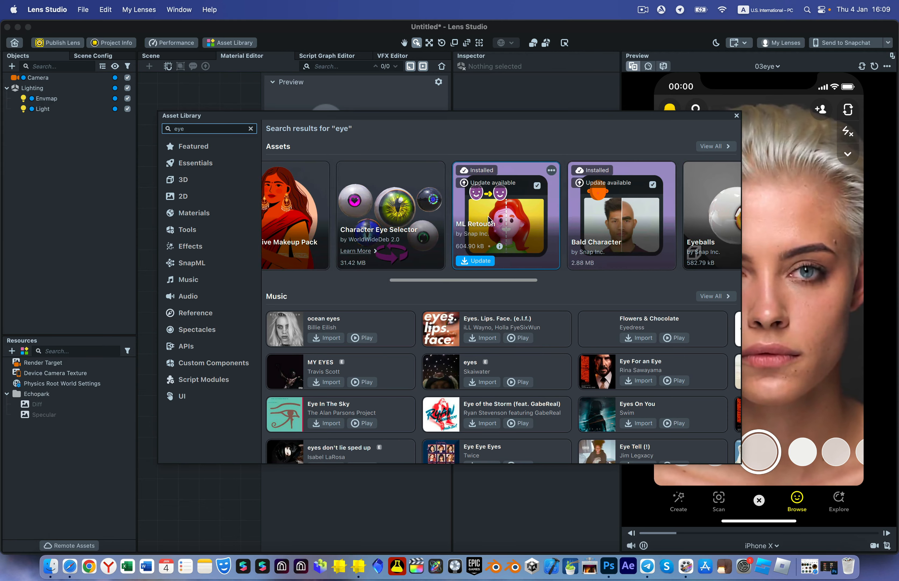
scroll(488, 219, right, 4)
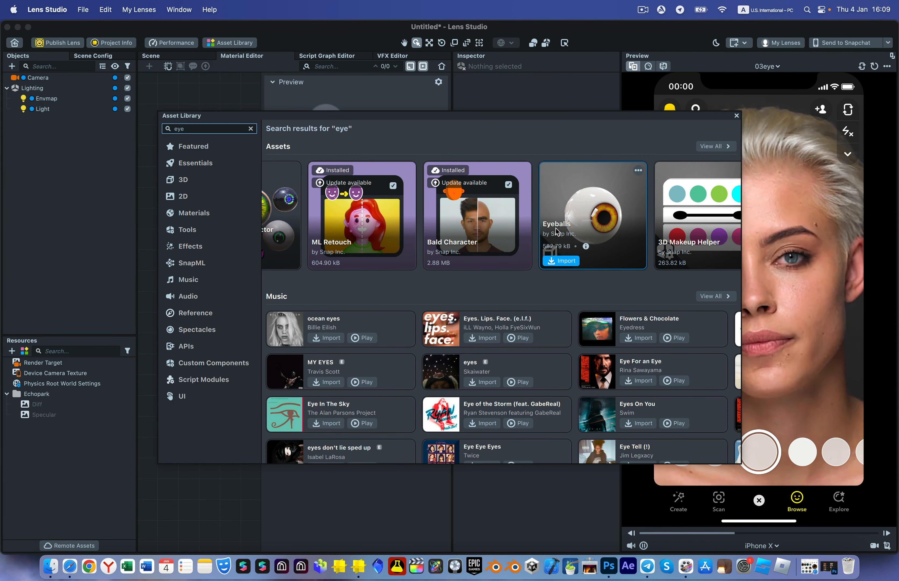
click(561, 260)
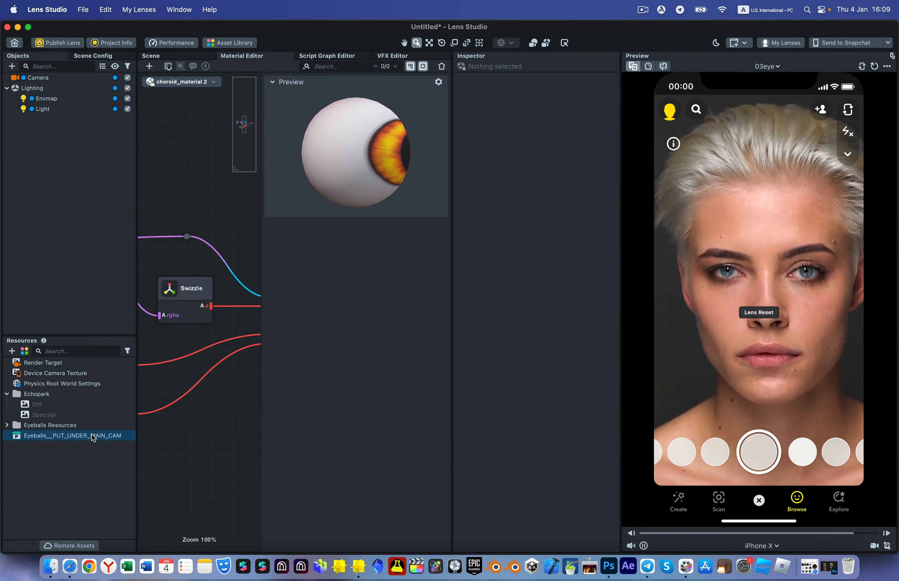
Place the Eyeballs__PUT_UNDER_MAIN_CAM prefab under Camera and disable the Sclera objects of both eyeballs
click(93, 436)
drag(49, 435, 40, 80)
click(15, 88)
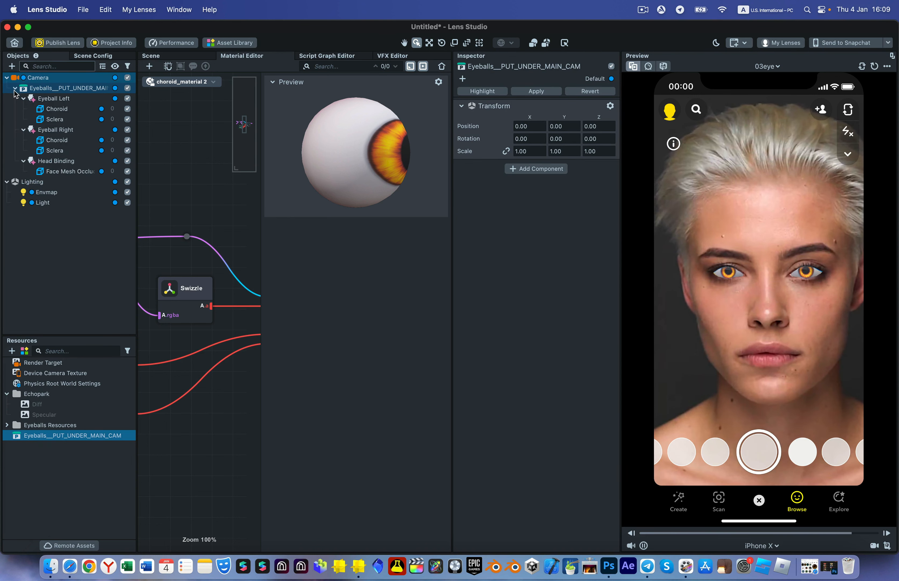
click(127, 119)
click(127, 151)
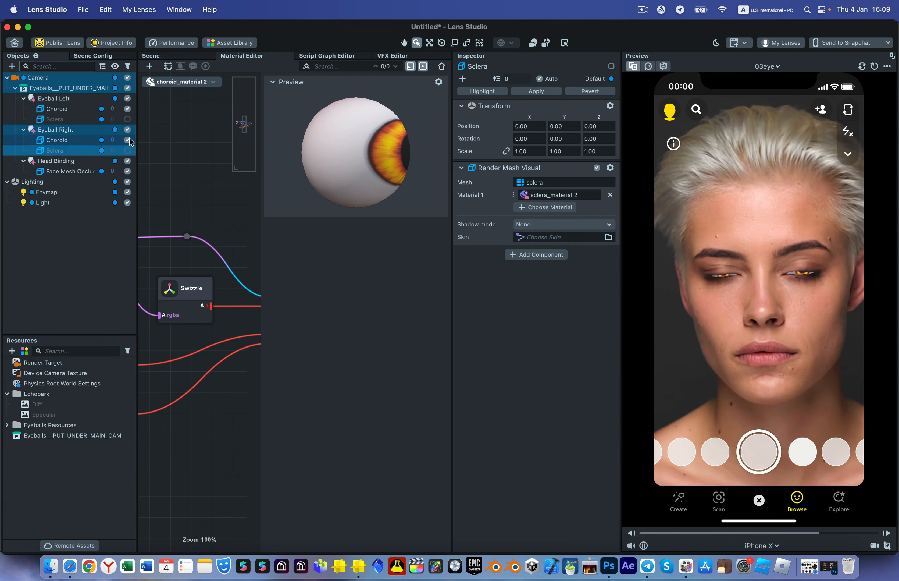
Select the left eyeball's Choroid, then trace its choroid_material 2 to the base texture eye_d [EDIT]
click(65, 113)
super+click(57, 140)
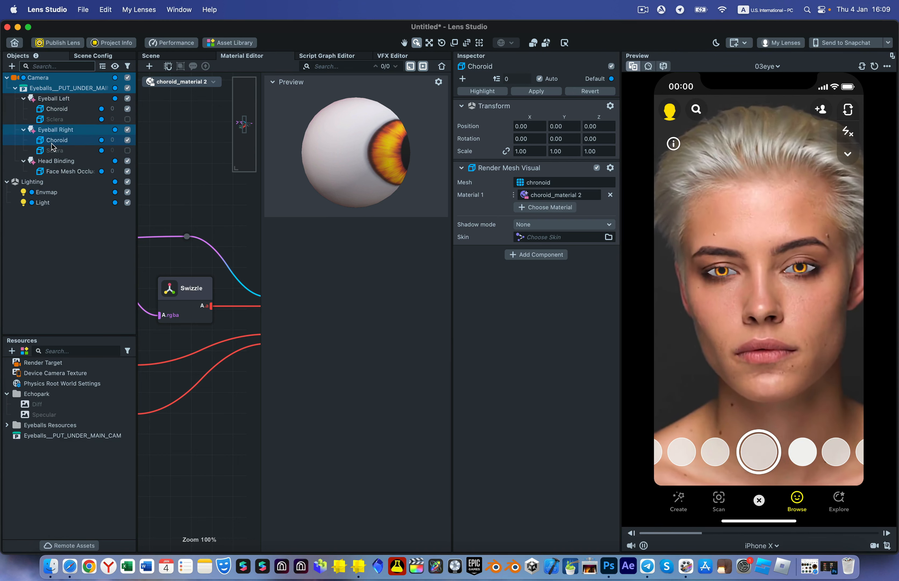
click(63, 140)
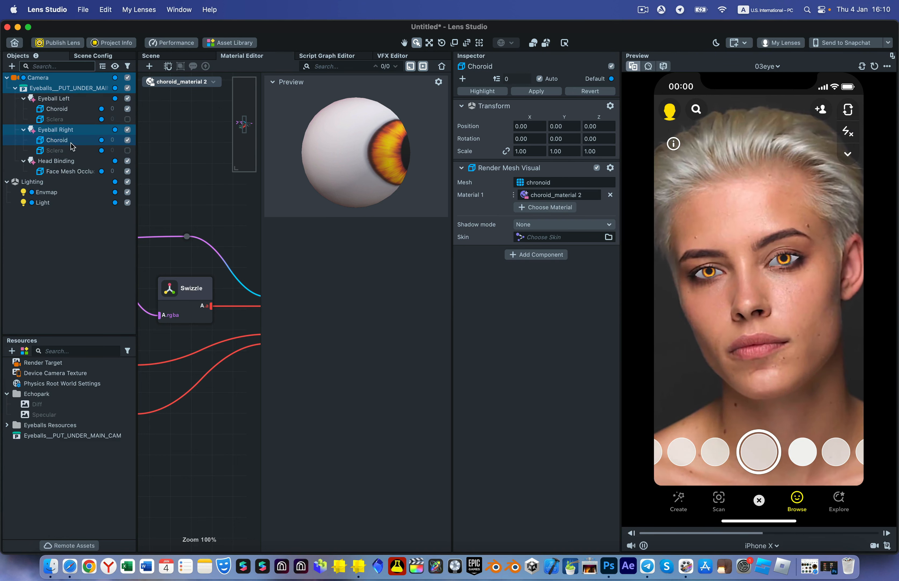
click(66, 109)
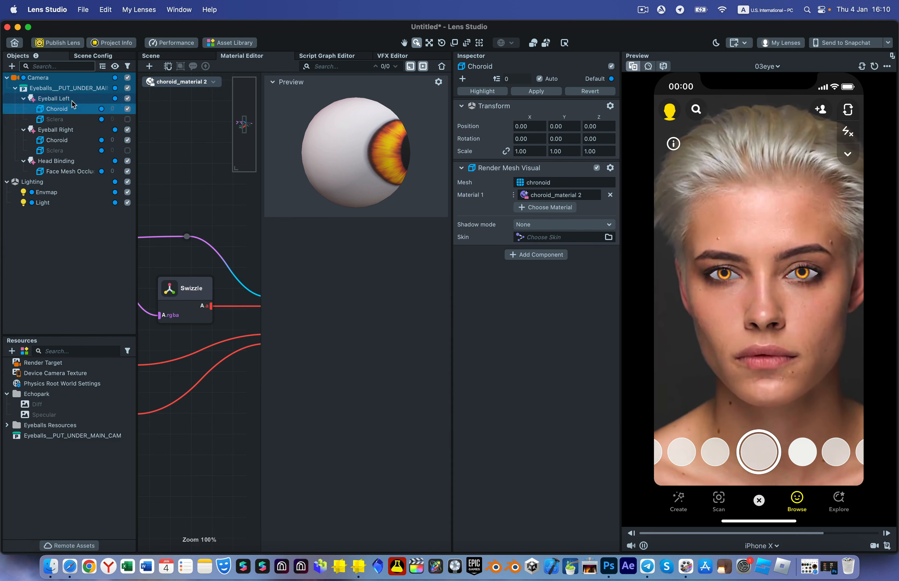
click(61, 110)
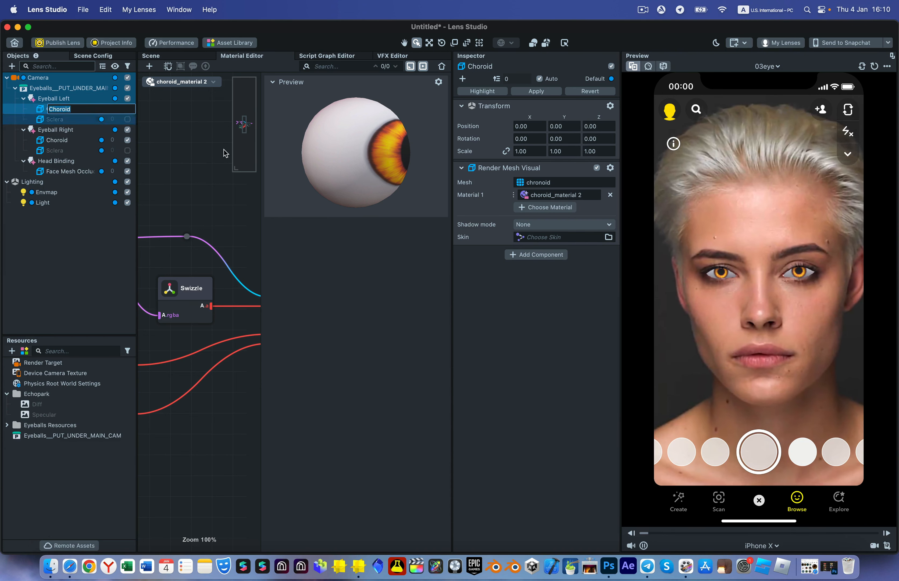
right_click(543, 197)
click(561, 234)
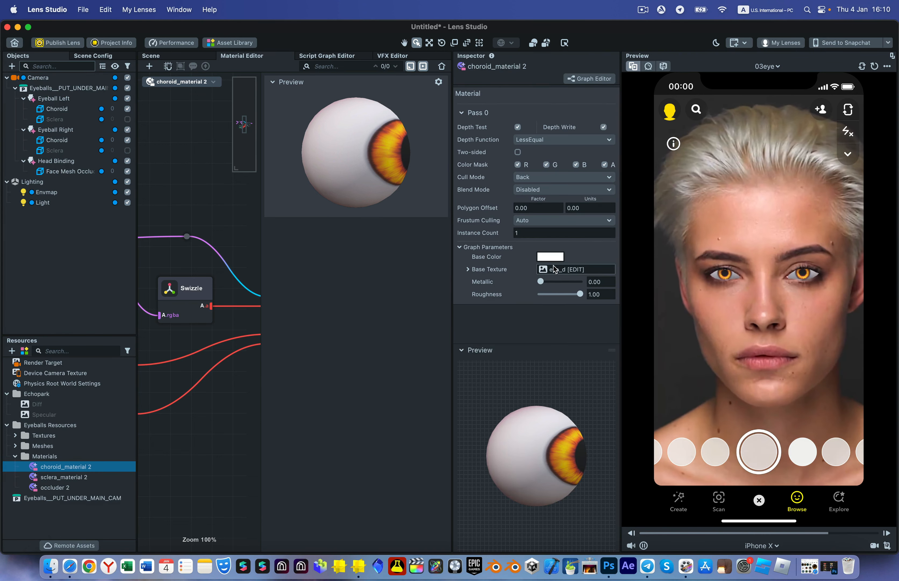
right_click(570, 274)
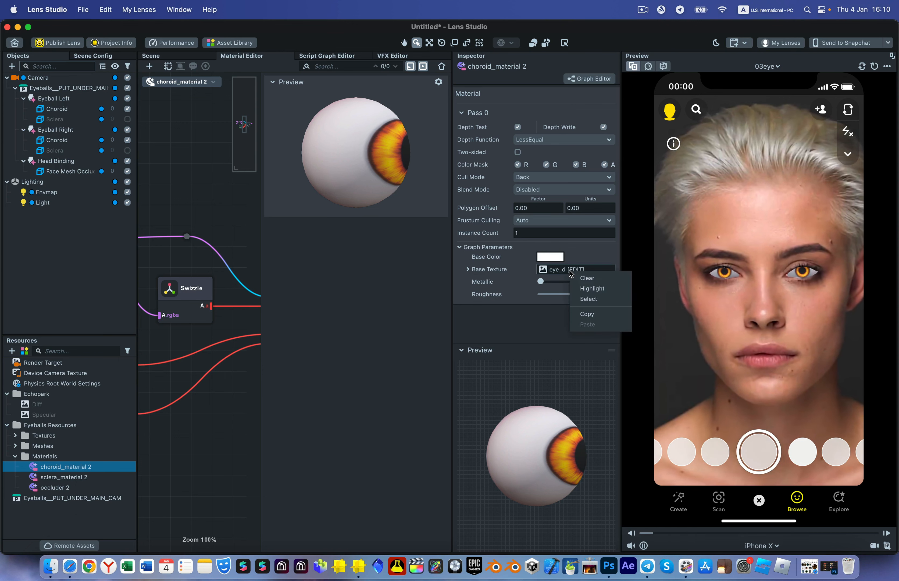
click(604, 301)
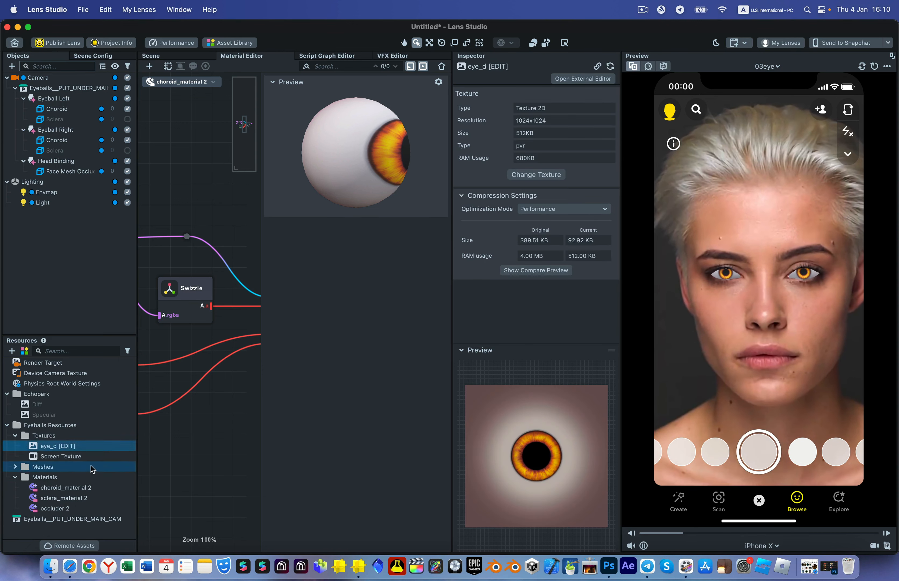
Export the eye_d [EDIT] texture from the Eyeballs Resources
click(55, 446)
click(44, 464)
click(43, 449)
right_click(44, 449)
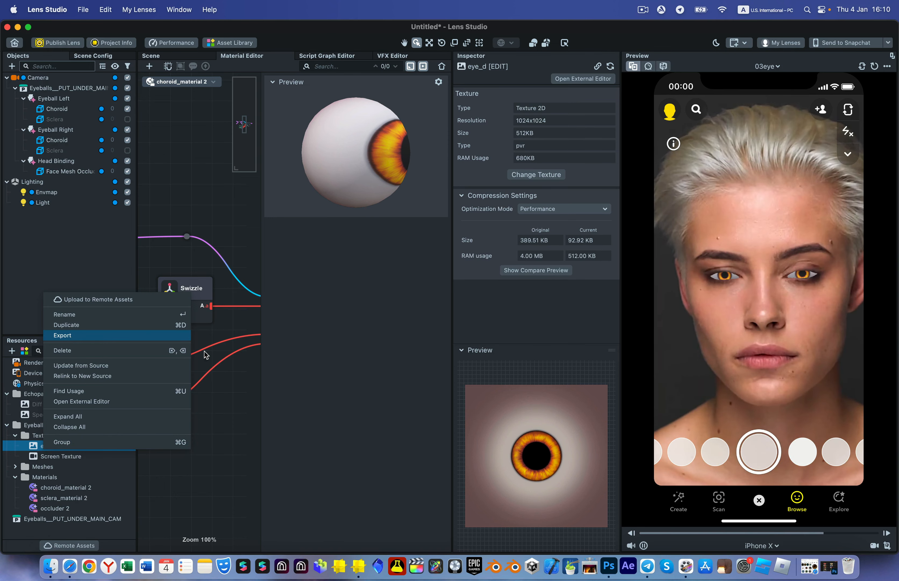
click(70, 336)
click(658, 313)
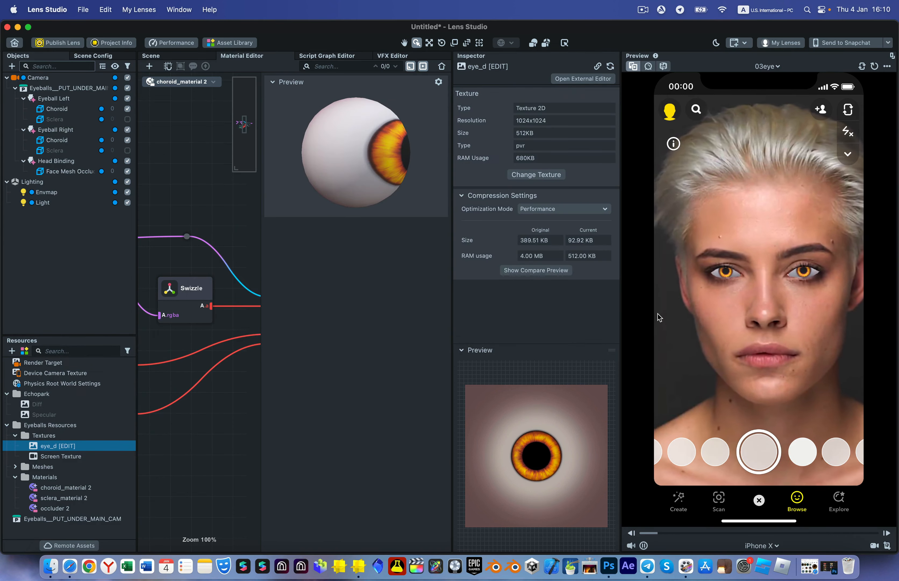
Switch to Safari and copy the yellow Pinterest iris image from the "eye ball texture png" image results
key(ctrl+Right)
drag(865, 43, 610, 569)
key(space)
key(space)
click(547, 336)
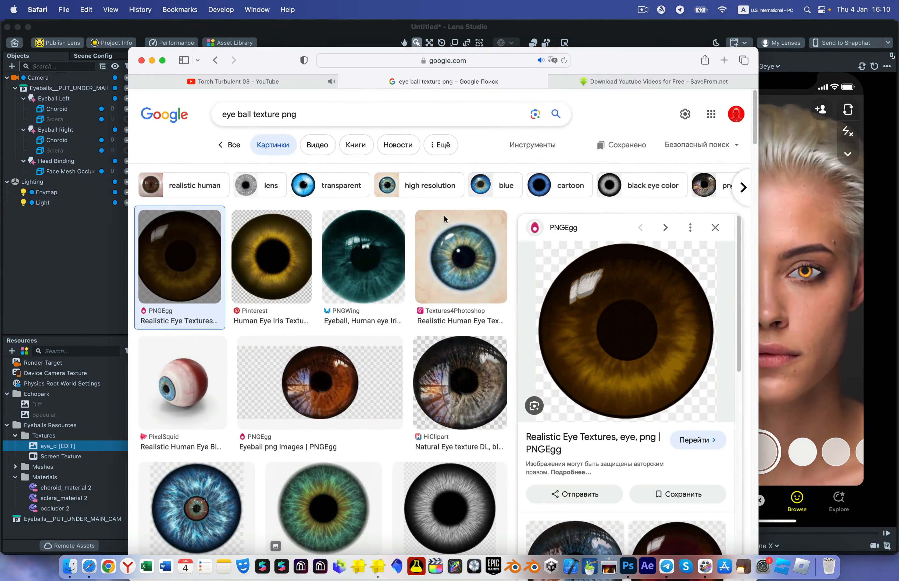
click(271, 256)
right_click(612, 333)
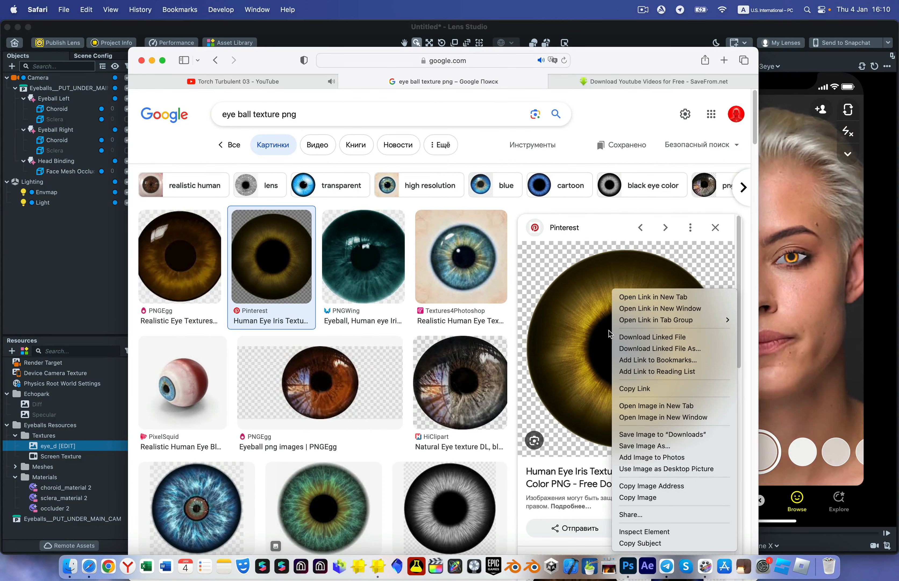
click(656, 497)
Switch to Photoshop, paste the iris image over eye_d [EDIT].png, and reduce the new layer's opacity to 45%
click(628, 565)
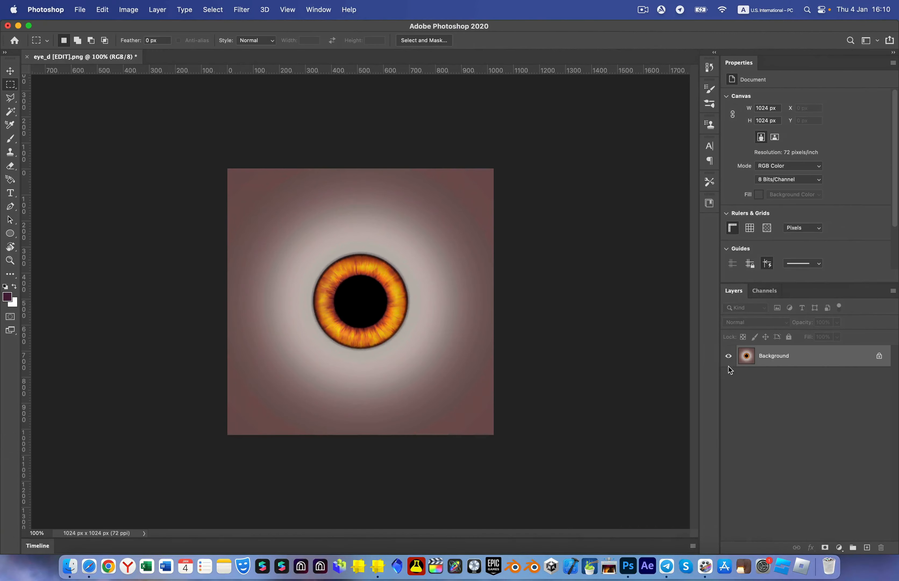
key(super+v)
click(540, 333)
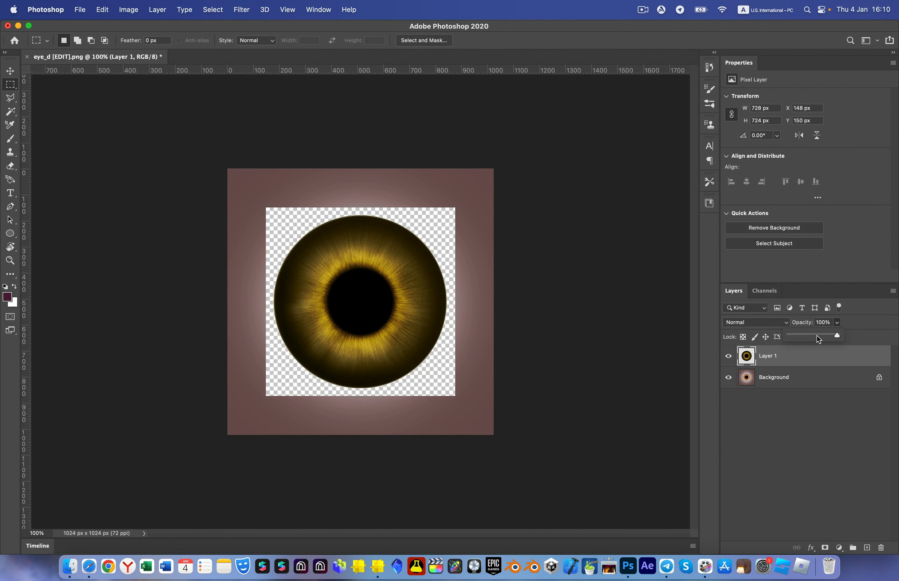
drag(810, 333, 810, 334)
Scale the pasted iris layer to about 464 by 462 px and centre it over the original iris
key(super+t)
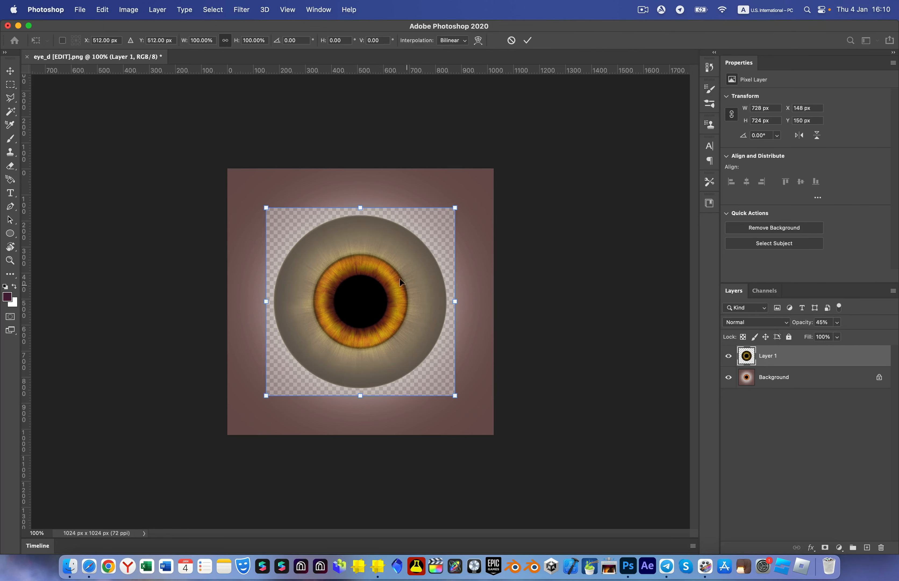
drag(266, 207, 310, 255)
scroll(442, 388, up, 3)
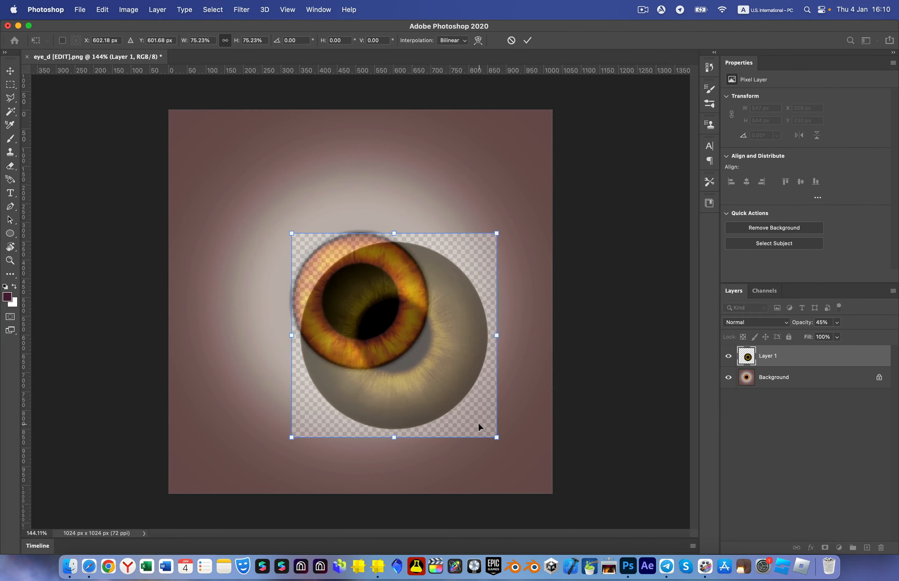
drag(479, 427, 429, 374)
drag(244, 183, 271, 208)
drag(349, 288, 351, 293)
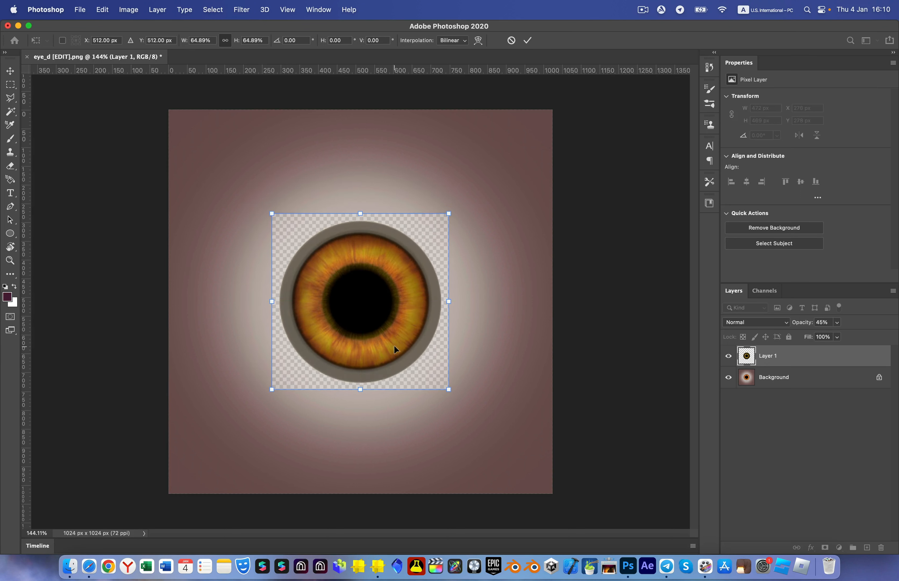
drag(428, 364, 427, 364)
key(Return)
Draw an unfilled circle about 418 px wide with a 4 px black stroke around the pasted iris
key(m)
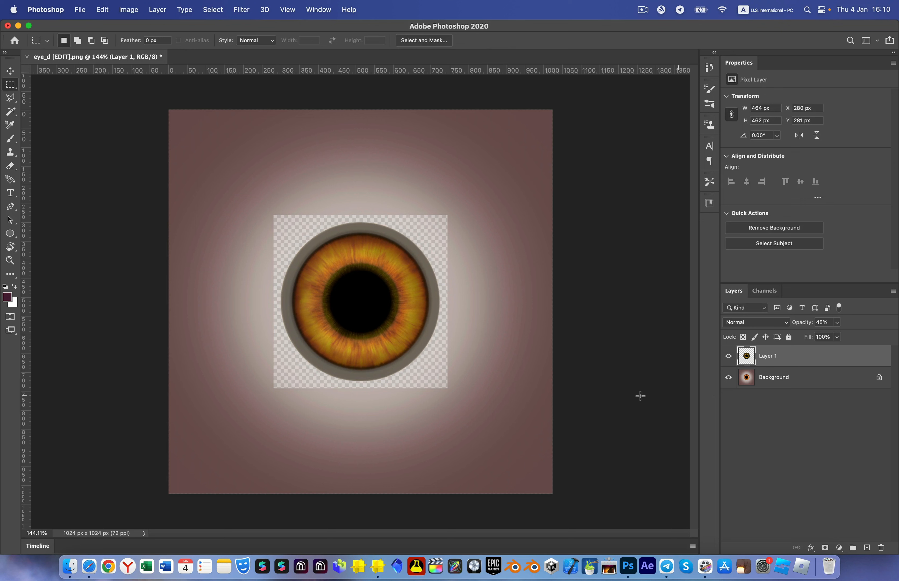
click(12, 239)
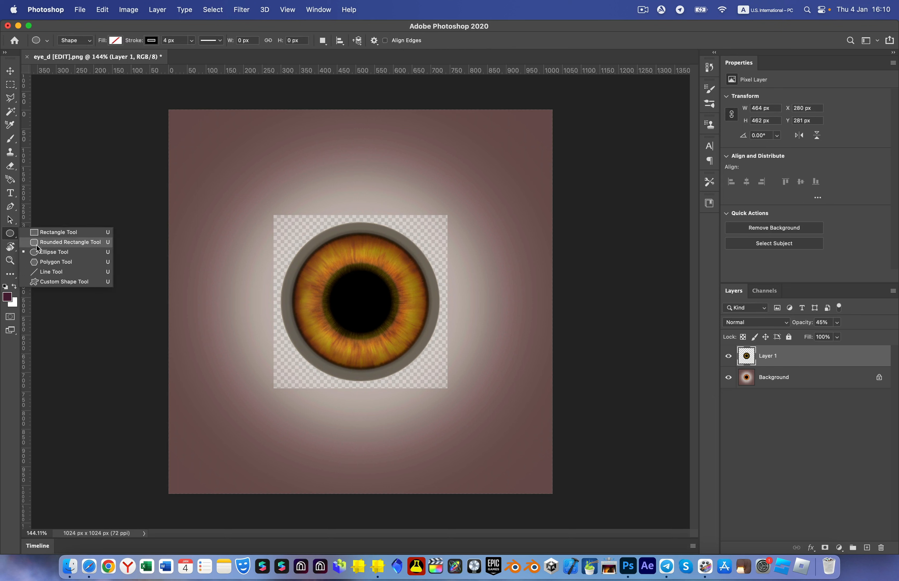
click(46, 252)
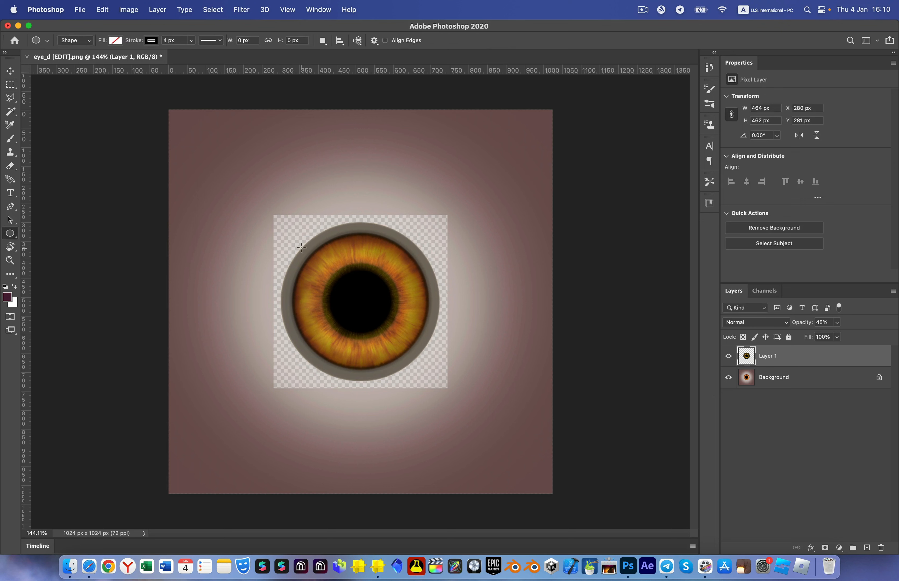
drag(451, 384, 454, 387)
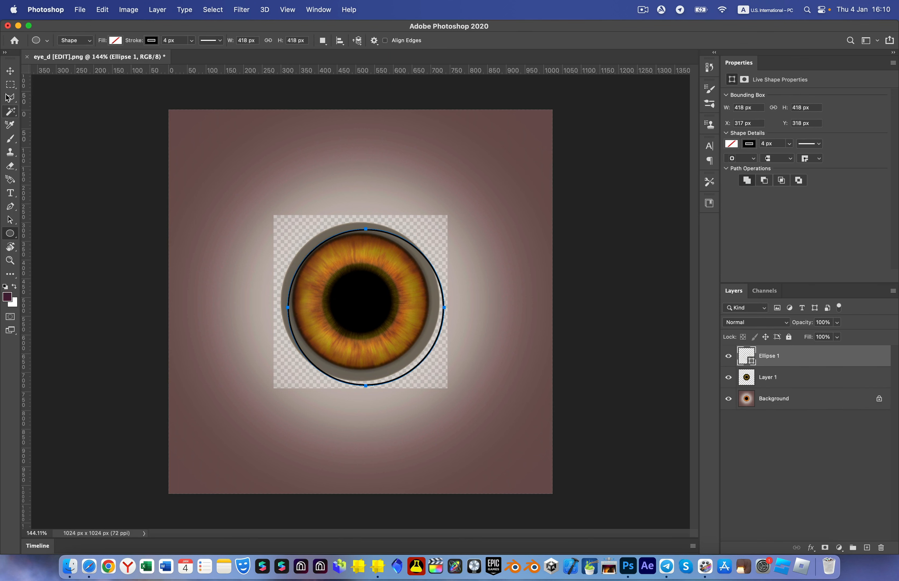
Move the circle to about X 303, Y 304 px so it matches the pasted iris's outer edge
click(11, 70)
key(super+plus)
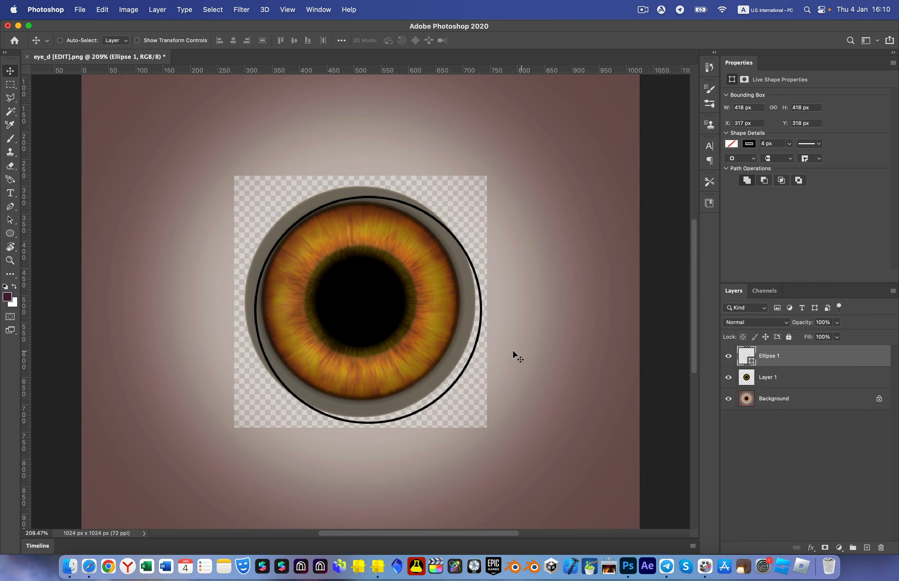
key(super+t)
drag(469, 341, 460, 329)
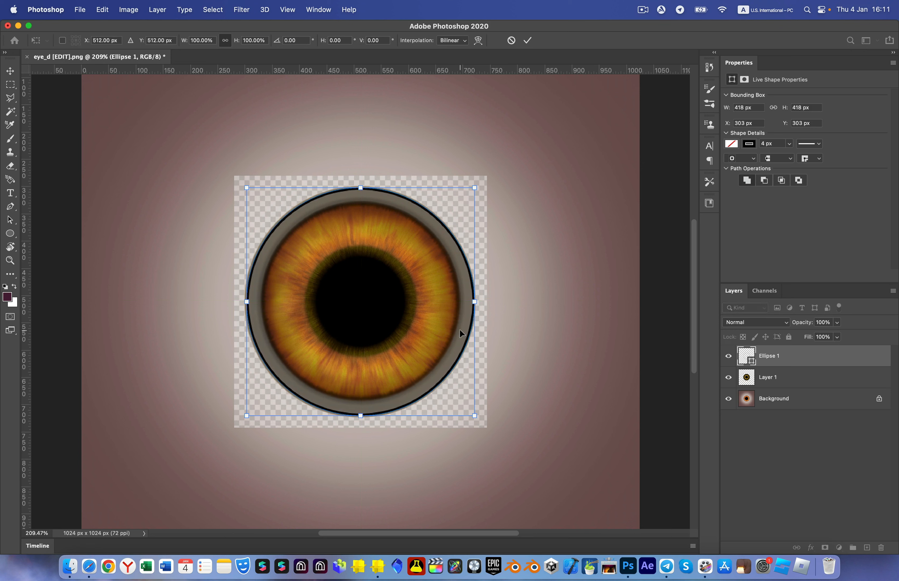
key(Return)
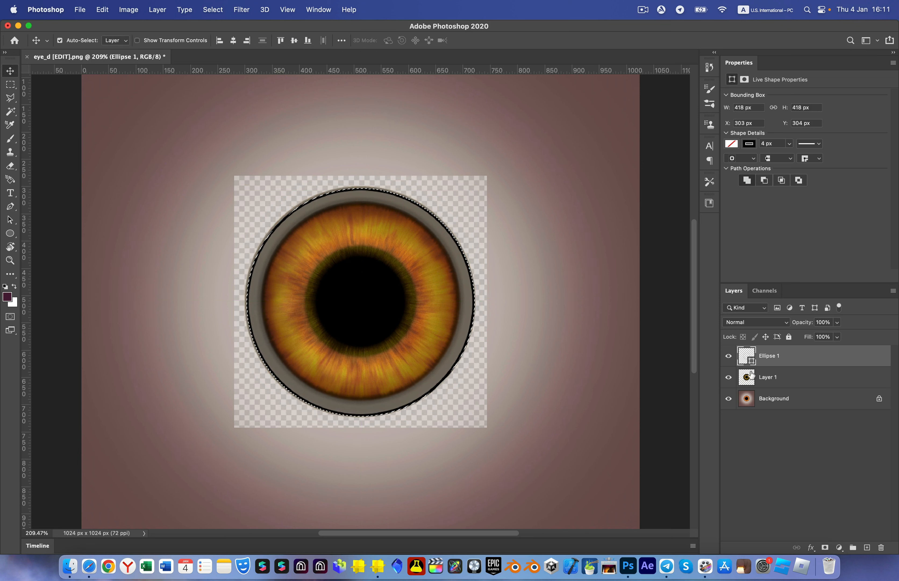
Copy the circular selection of the iris from Layer 1 and paste it as a new layer
click(760, 378)
key(super+c)
key(super+v)
Delete the Ellipse 1 shape layer and the uncropped Layer 1, keeping the round iris cutout
click(765, 360)
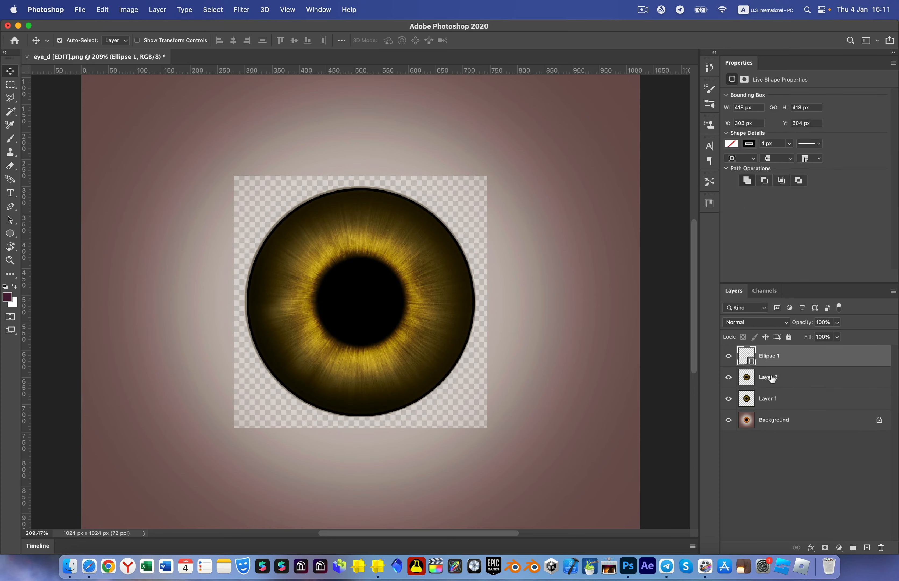
key(Delete)
click(768, 377)
click(773, 403)
click(769, 383)
key(Delete)
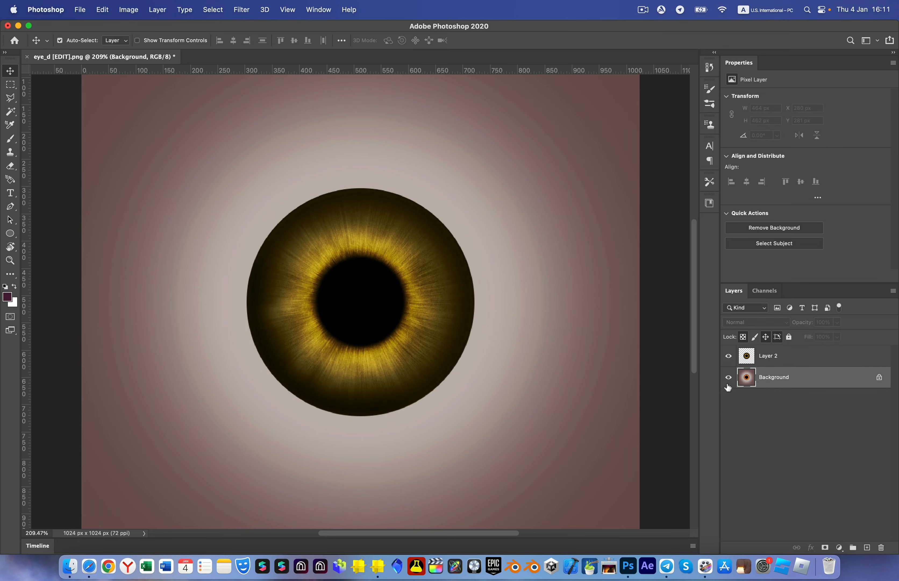
Hide the Background layer to leave the iris cutout on transparency
click(727, 377)
scroll(359, 302, down, 5)
scroll(358, 302, up, 5)
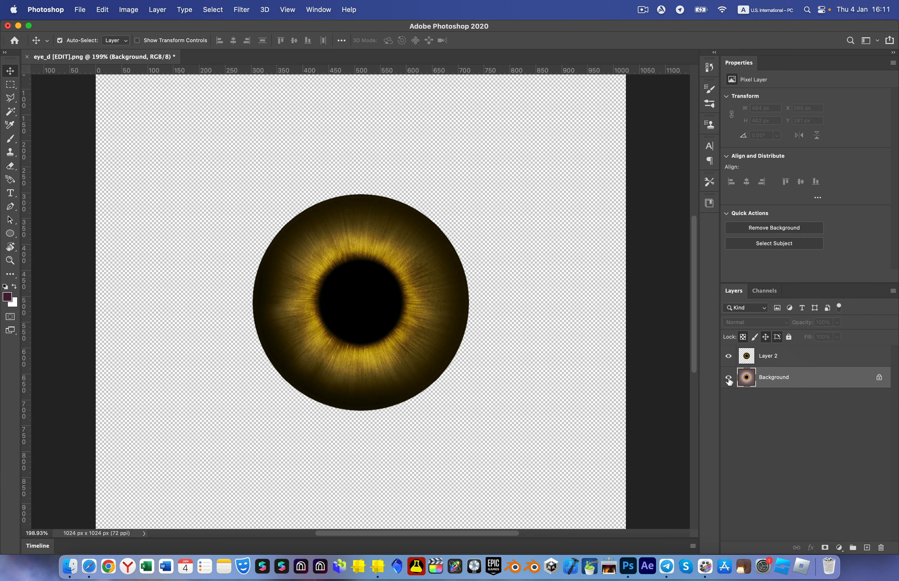
Feather the circular selection around the iris by 11 pixels, keeping the Background layer hidden
click(728, 377)
click(728, 377)
click(214, 10)
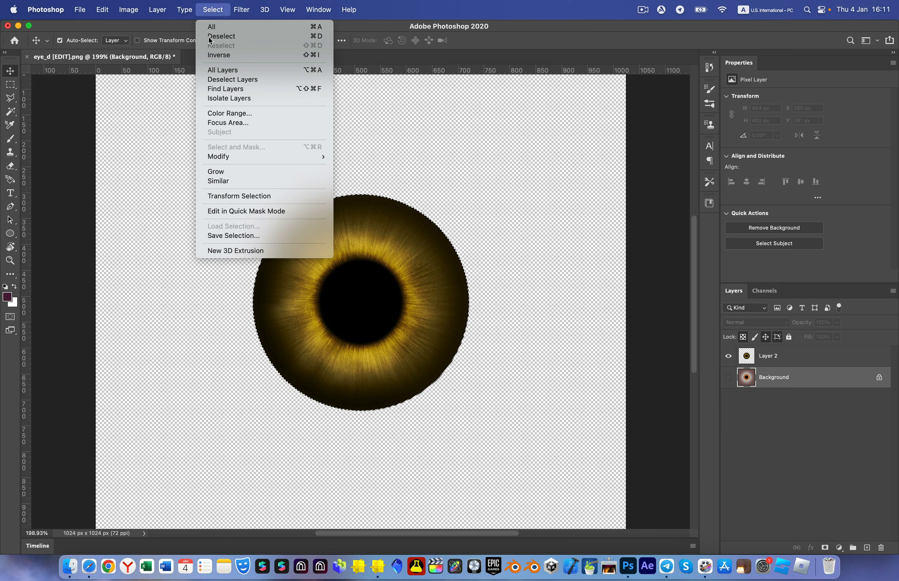
mouse_move(226, 157)
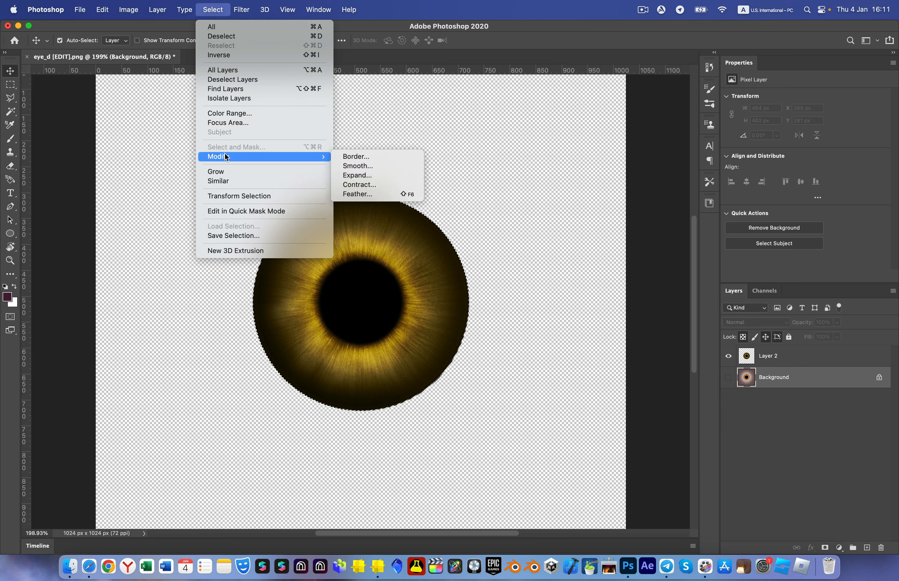
click(365, 195)
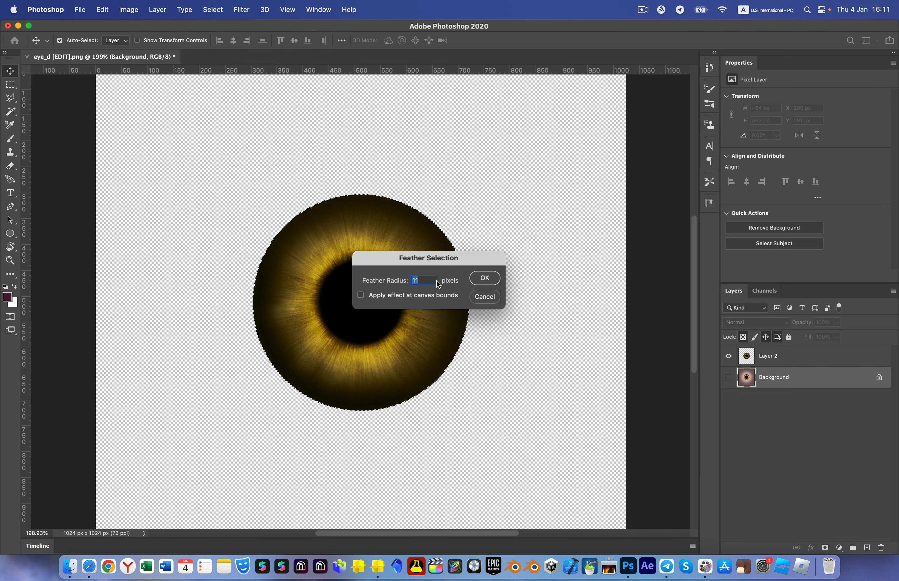
key(Return)
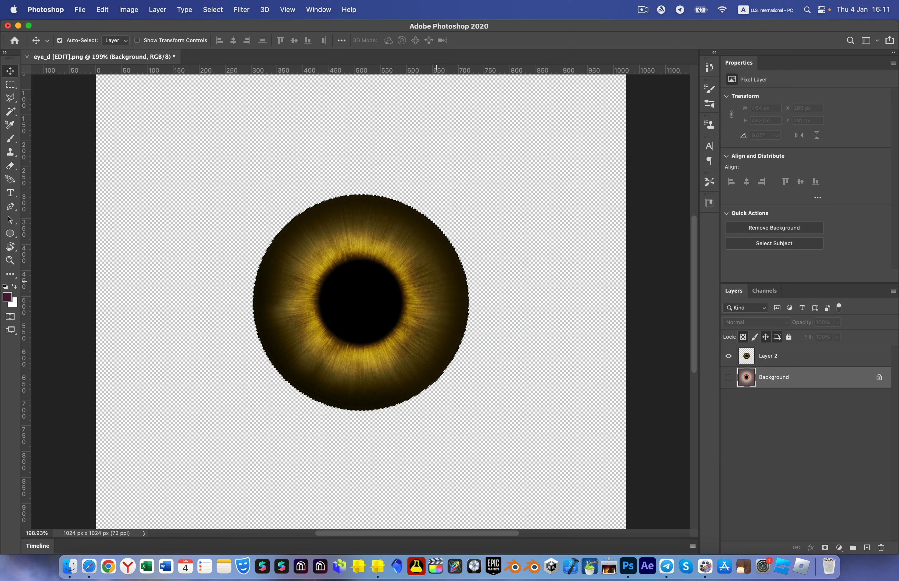
Invert the selection, delete Layer 2's outer edge repeatedly to soften the iris rim, and deselect
click(213, 15)
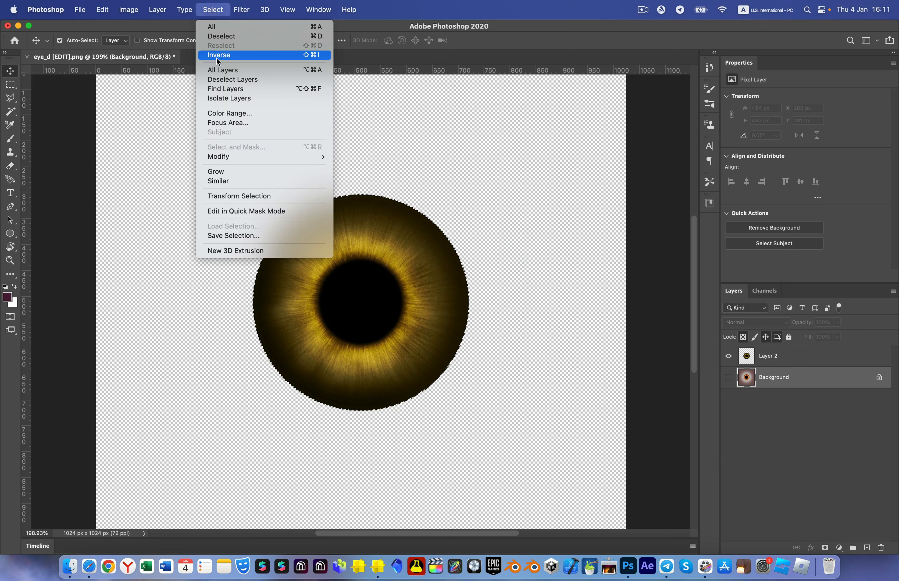
click(226, 55)
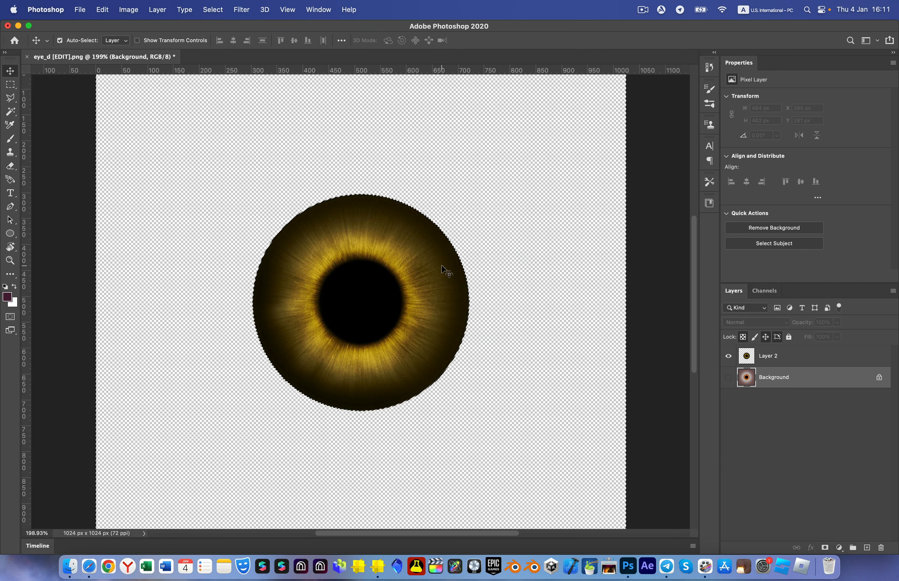
click(768, 355)
key(Delete)
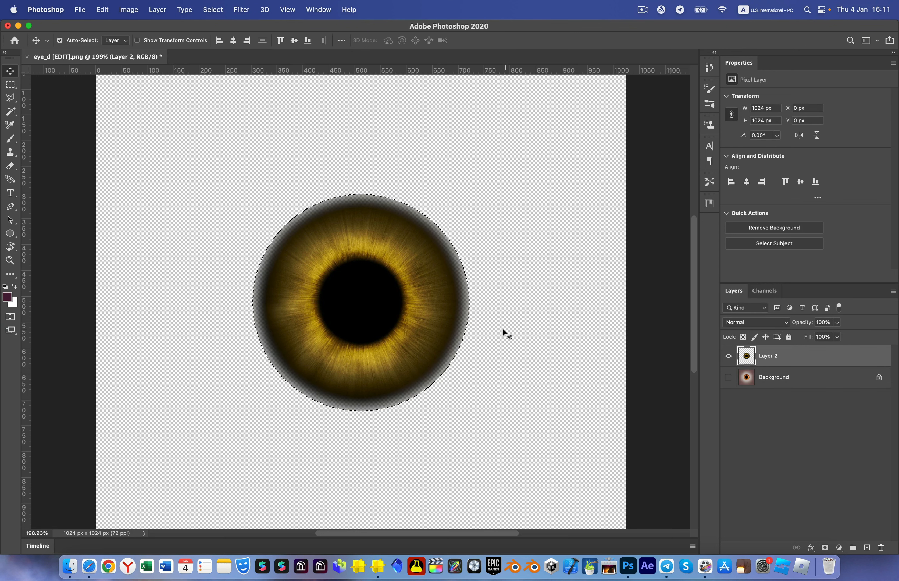
key(Delete)
key(Delete)
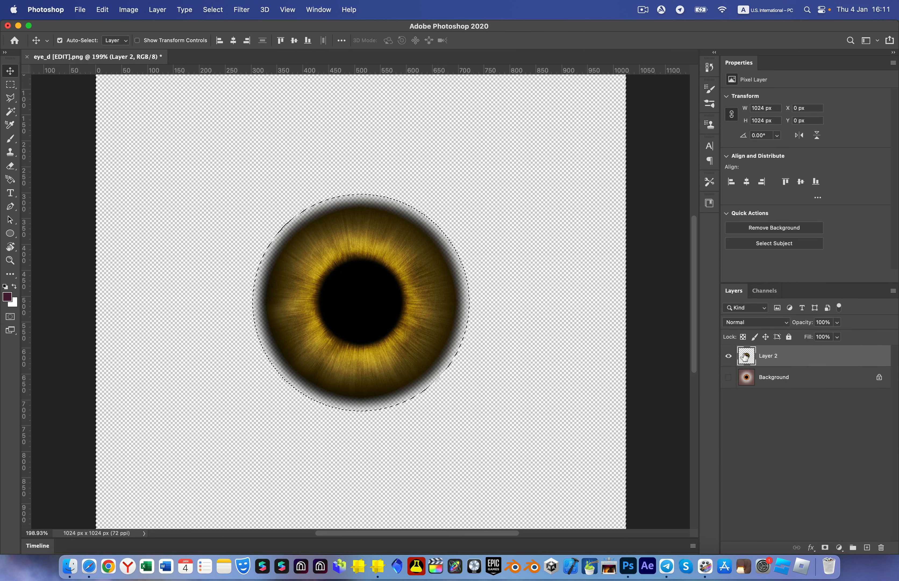
click(10, 84)
click(416, 187)
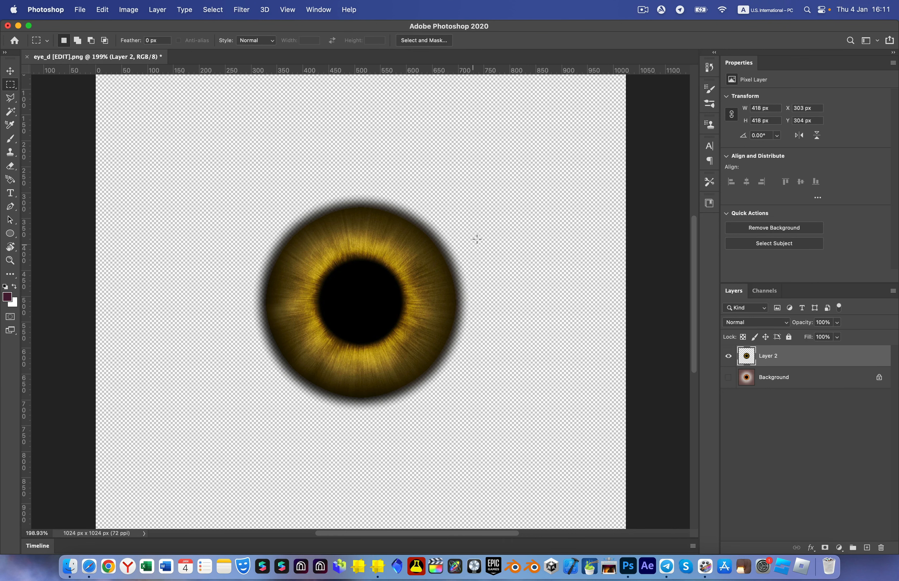
Save the transparent iris to the Desktop as a PNG named 01.png
scroll(442, 331, down, 5)
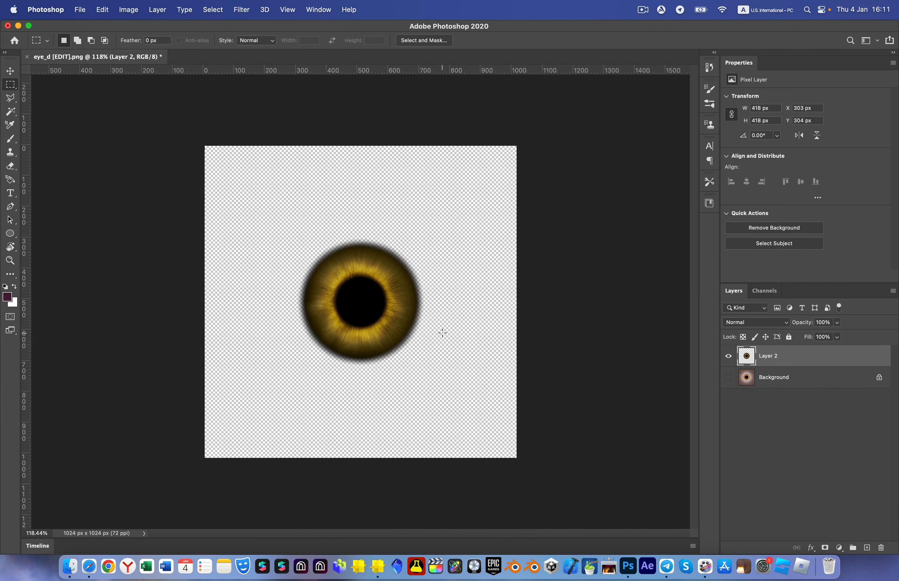
scroll(441, 332, up, 2)
click(80, 10)
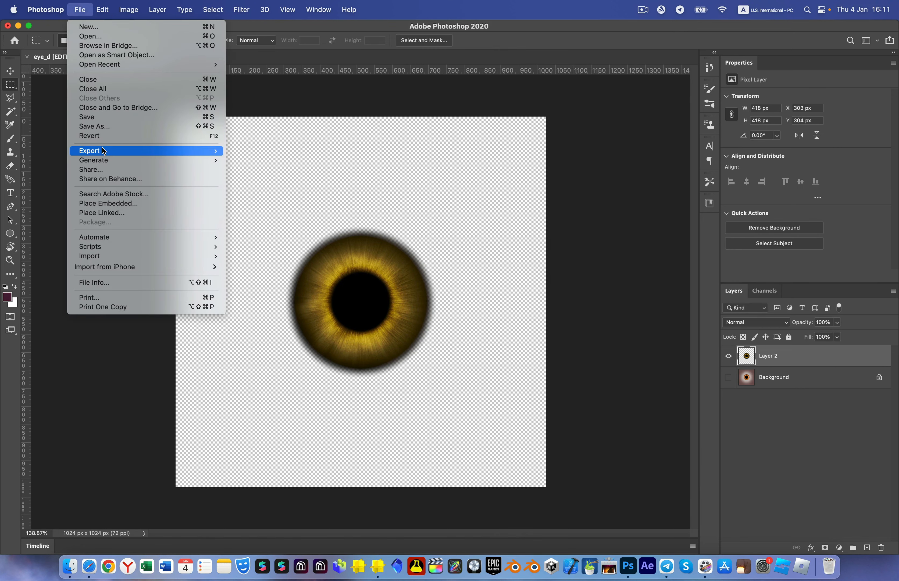
click(103, 127)
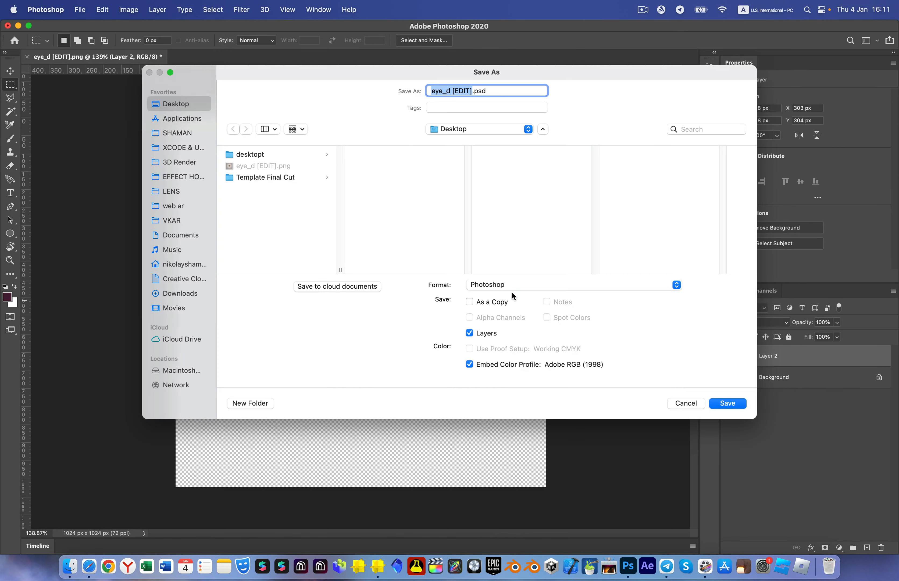
click(513, 296)
click(494, 457)
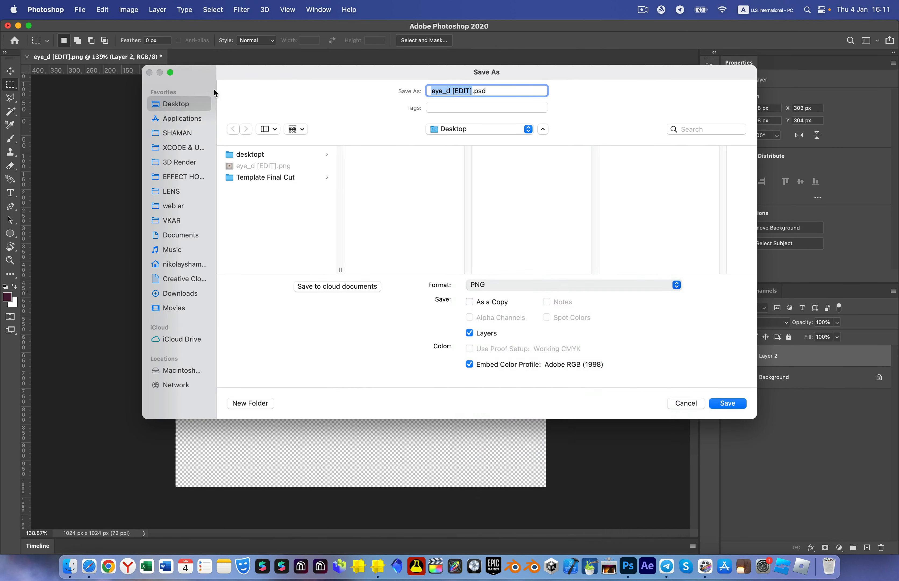
text(01.png)
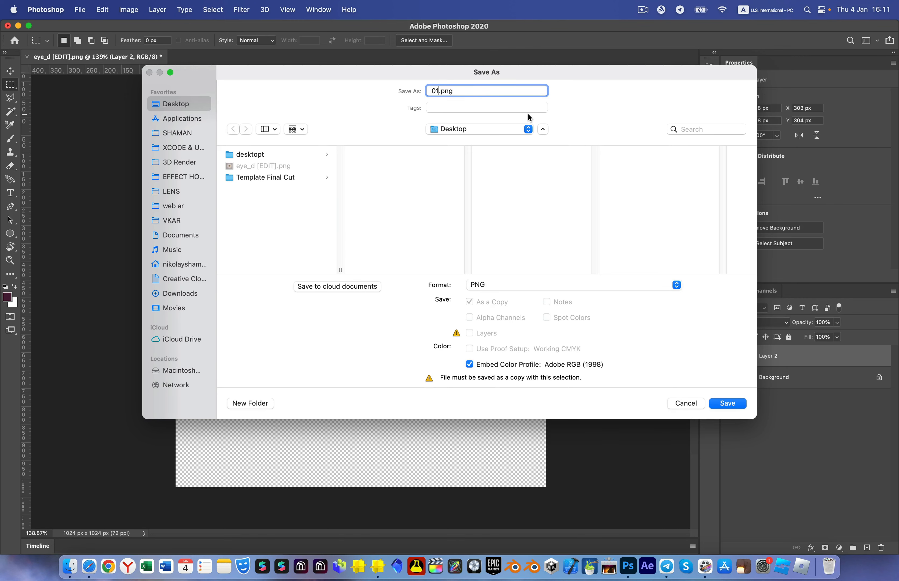
key(Return)
click(468, 258)
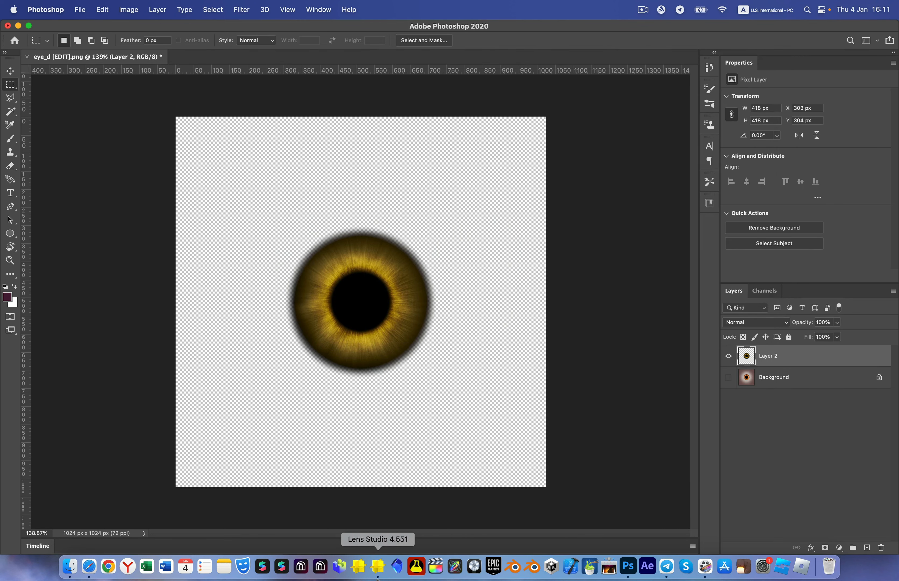
Switch to Lens Studio and import 01.png from the Desktop as the Base Texture of choroid_material 2
click(377, 566)
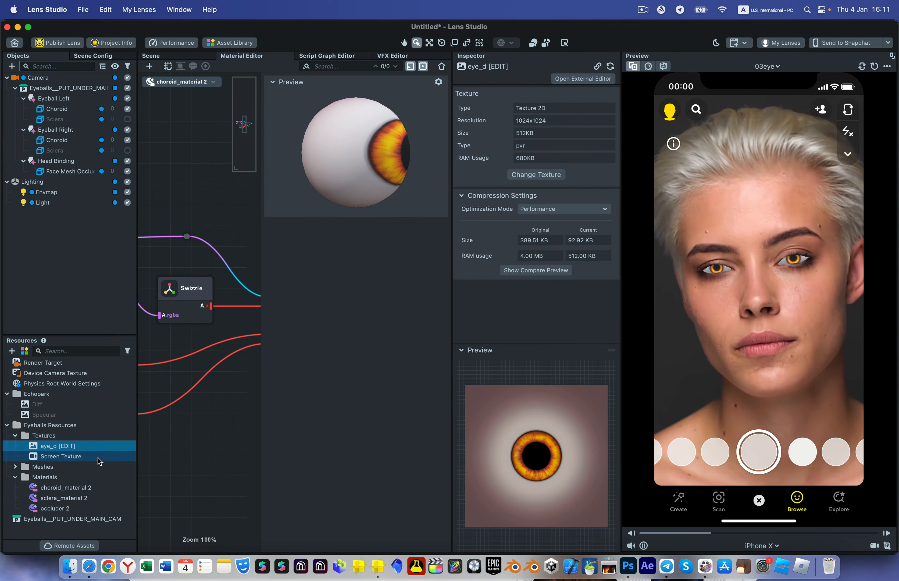
click(64, 488)
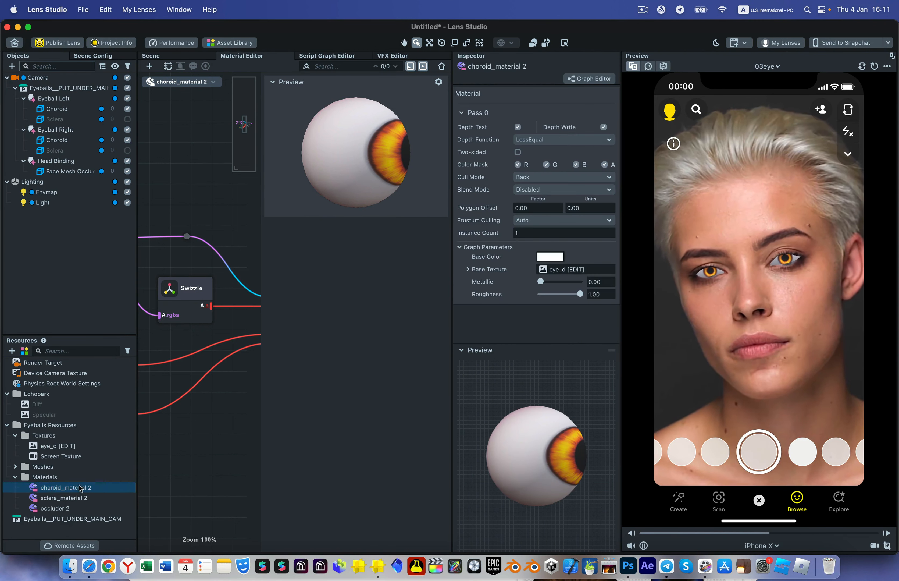
click(563, 269)
click(370, 172)
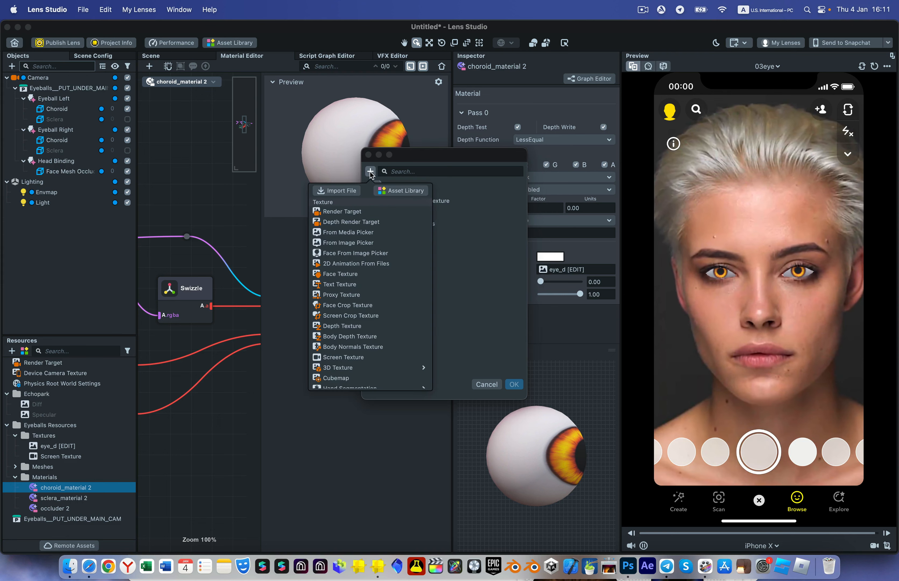
click(340, 191)
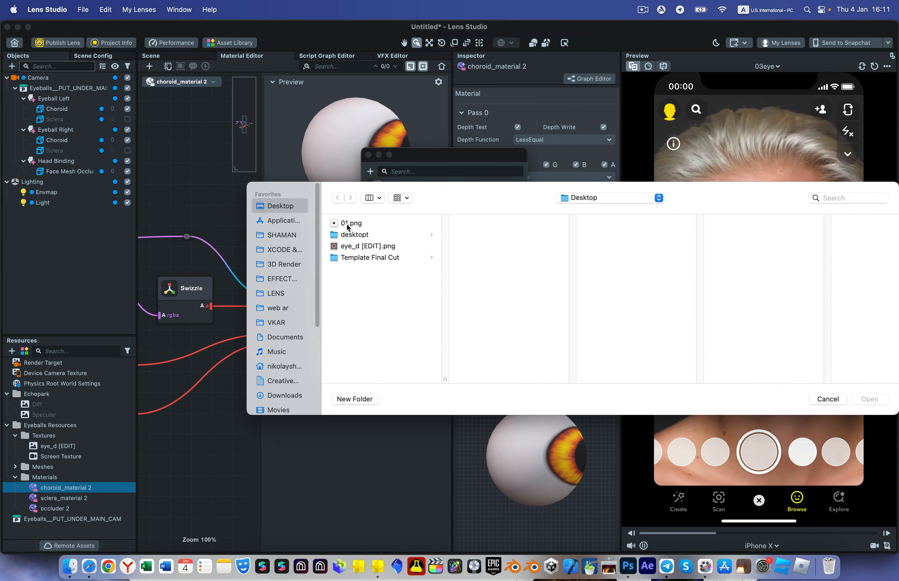
click(348, 223)
click(863, 399)
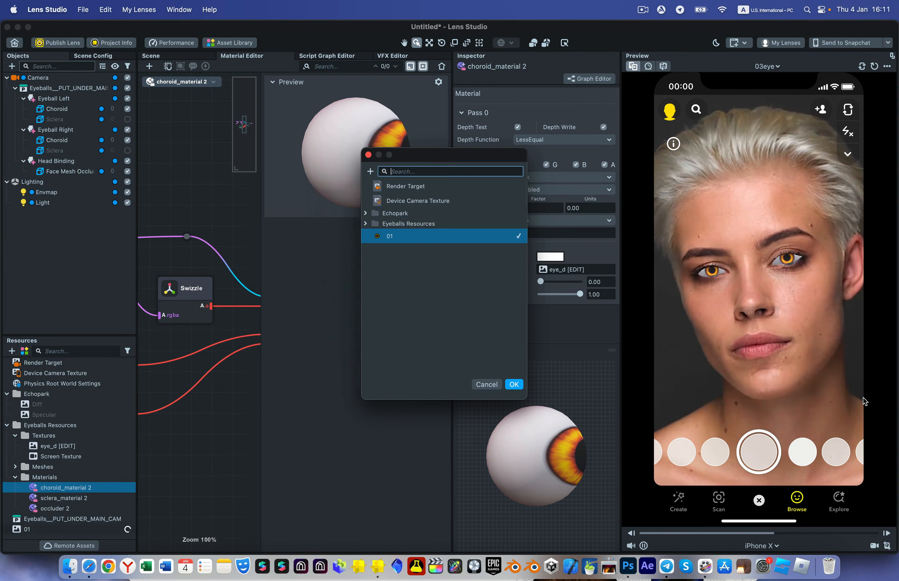
click(514, 385)
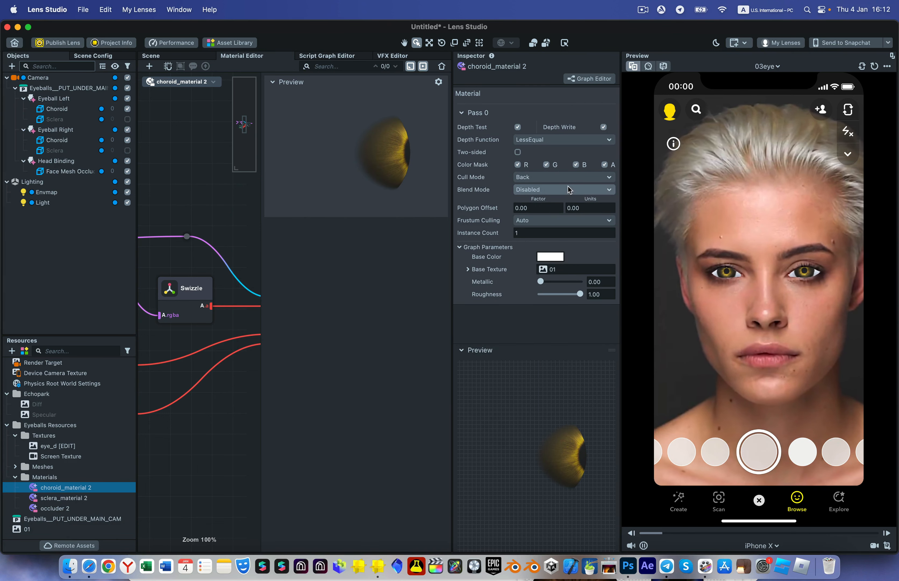
Set choroid_material 2's Blend Mode to Normal and its Roughness to 0.51
click(559, 190)
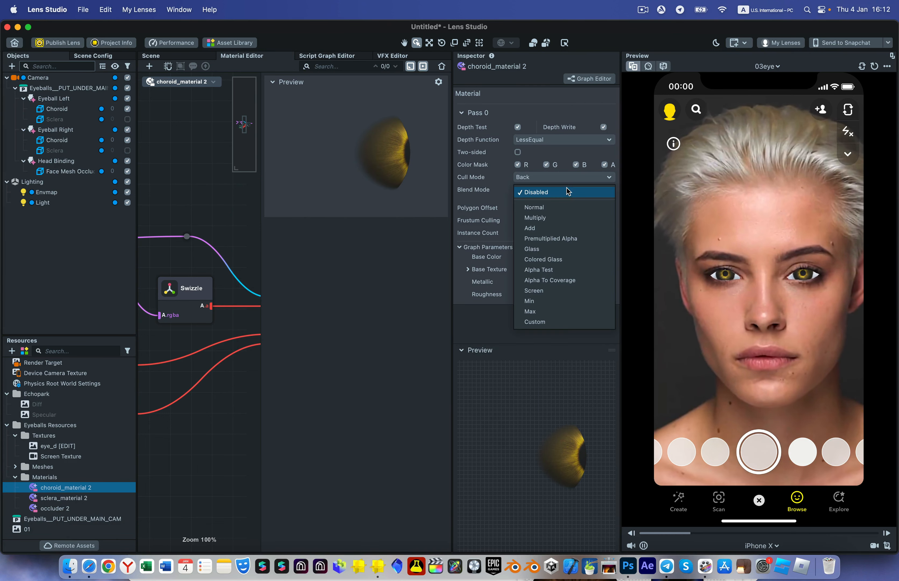
click(554, 206)
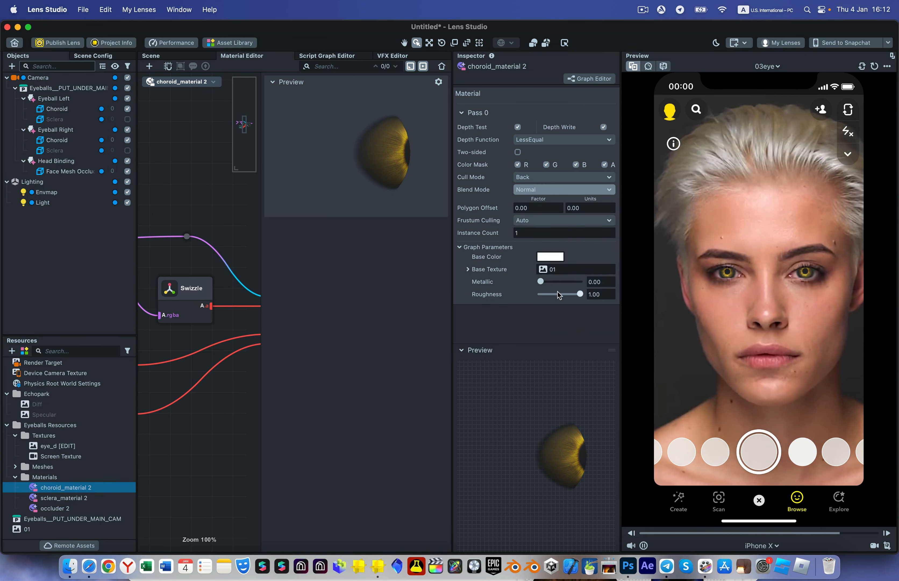
mouse_move(542, 282)
mouse_down()
mouse_move(576, 283)
mouse_move(538, 283)
mouse_move(577, 296)
mouse_move(565, 296)
mouse_up()
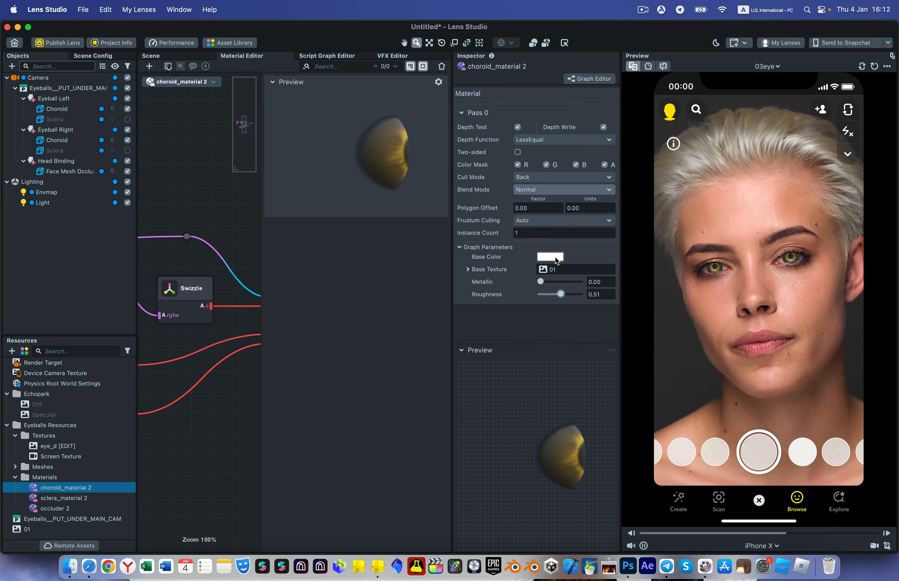
Try out the opacity of choroid_material 2's white Base Color, finishing at 100%
click(554, 257)
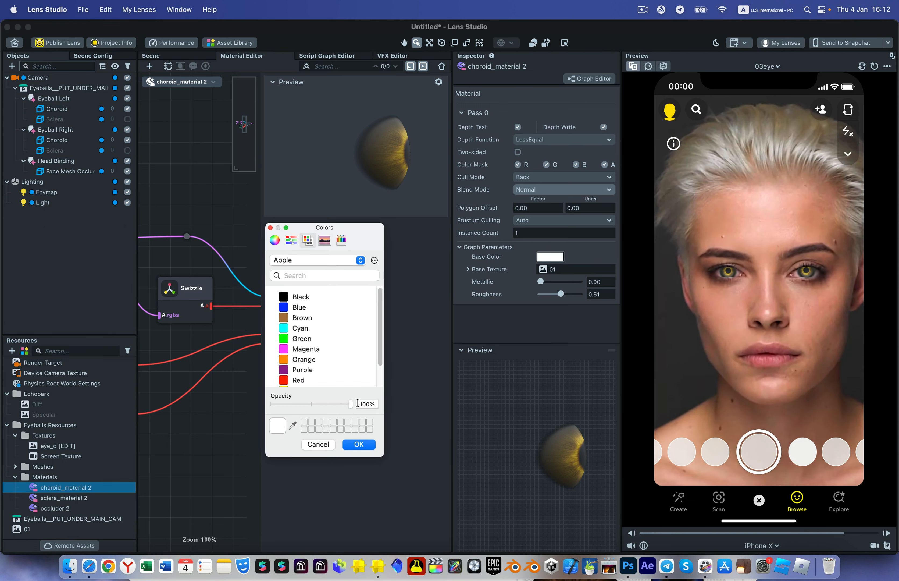
drag(348, 403, 391, 408)
click(359, 445)
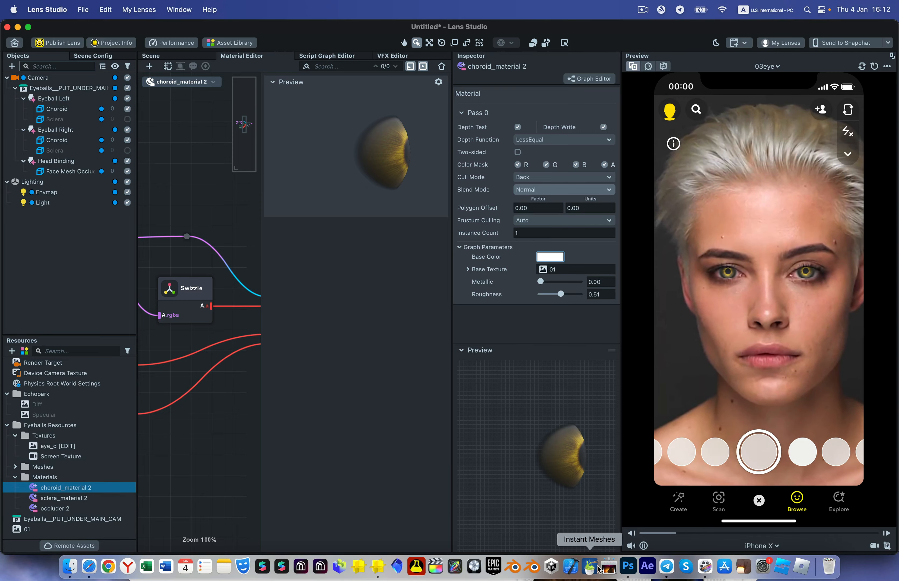
Minimise the Photoshop window, switch to Safari and preview the Torch Turbulent 03 fire footage on YouTube
click(628, 566)
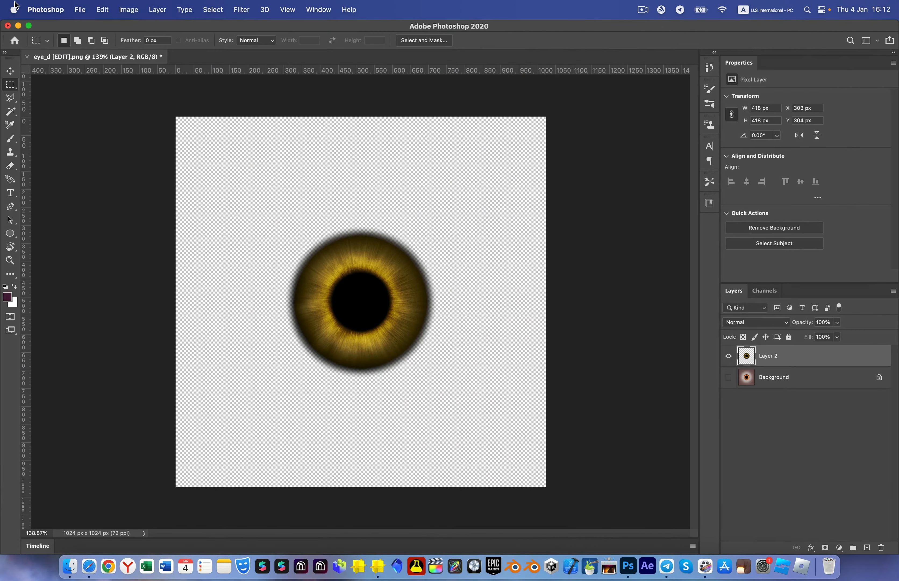
click(18, 26)
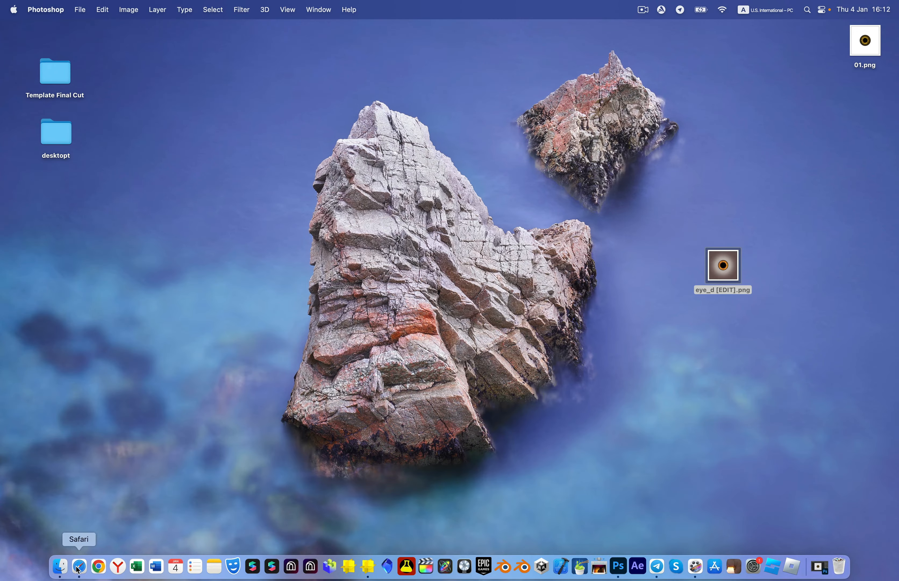
click(79, 568)
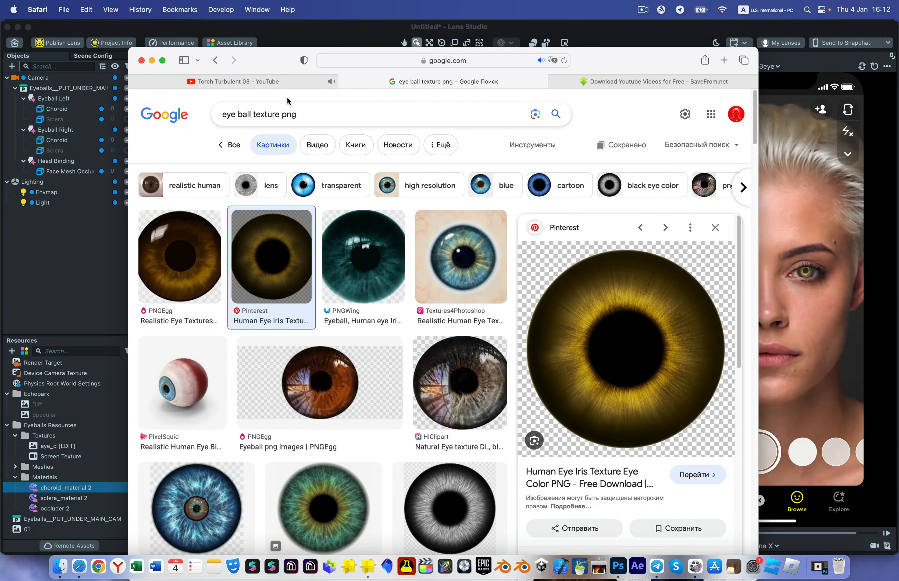
click(278, 80)
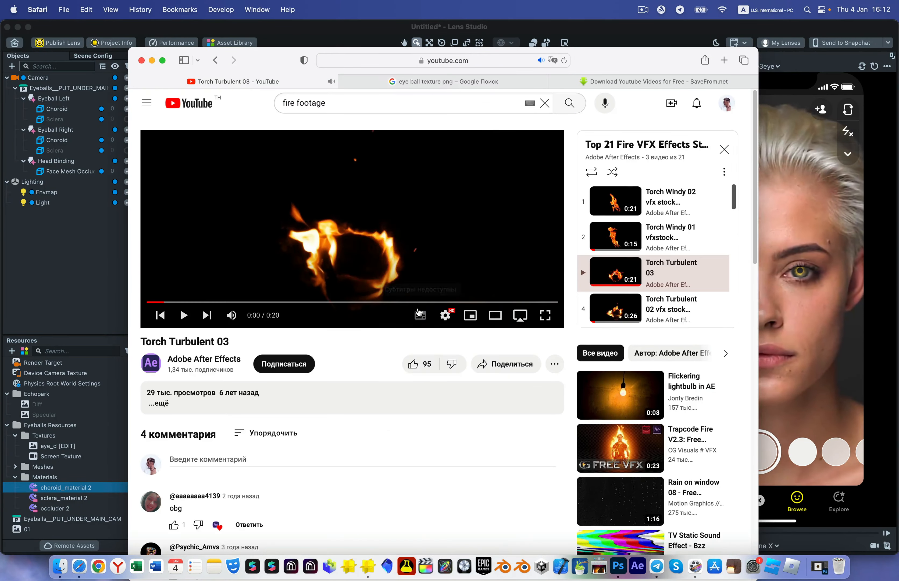
click(191, 323)
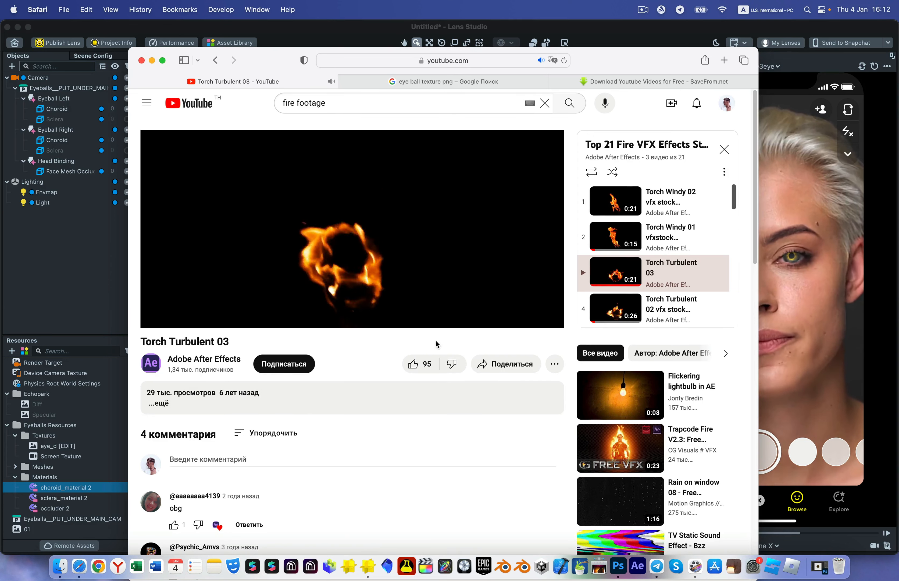
click(431, 209)
Download the Torch Turbulent 03 video through SaveFrom.net as MP4 720 using its YouTube link, and place the file on the desktop
click(485, 62)
key(super+c)
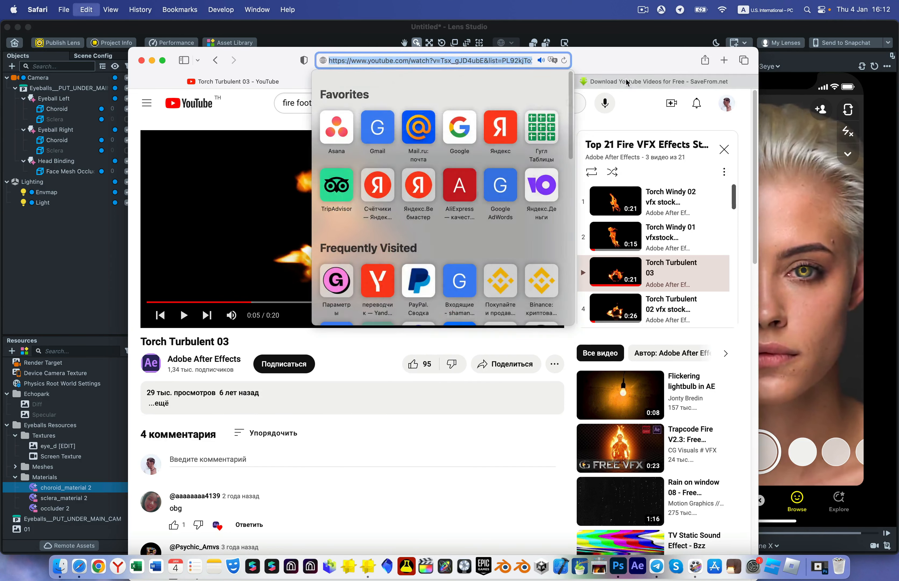
click(626, 83)
key(super+v)
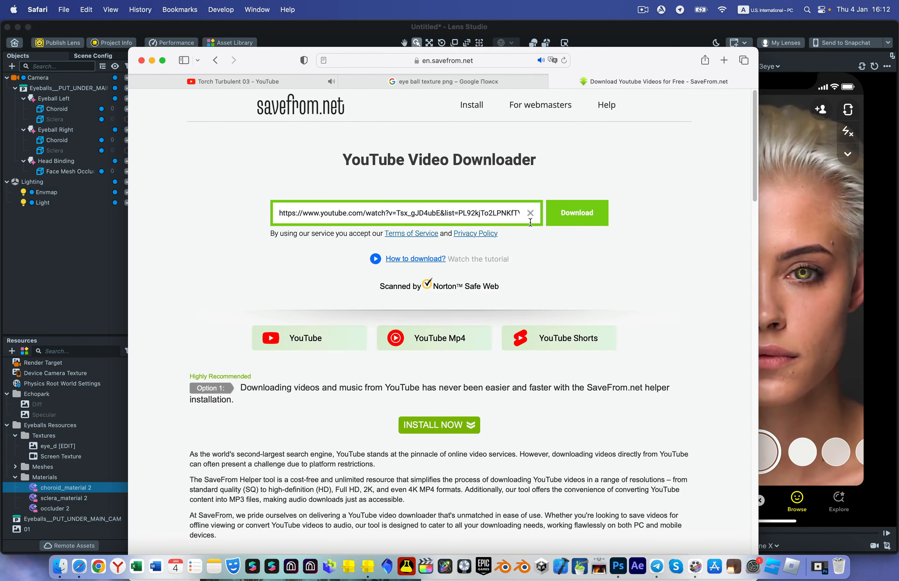
click(580, 221)
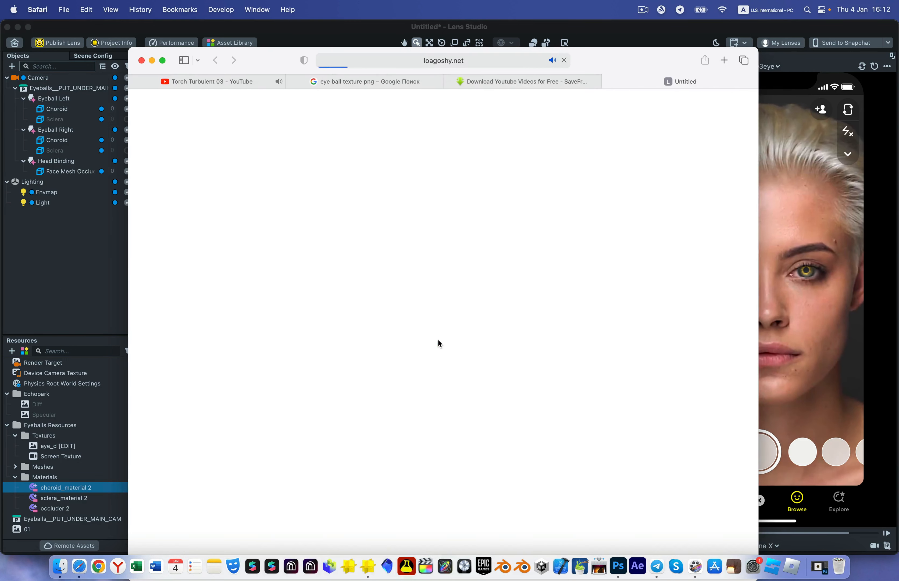
drag(626, 111, 806, 189)
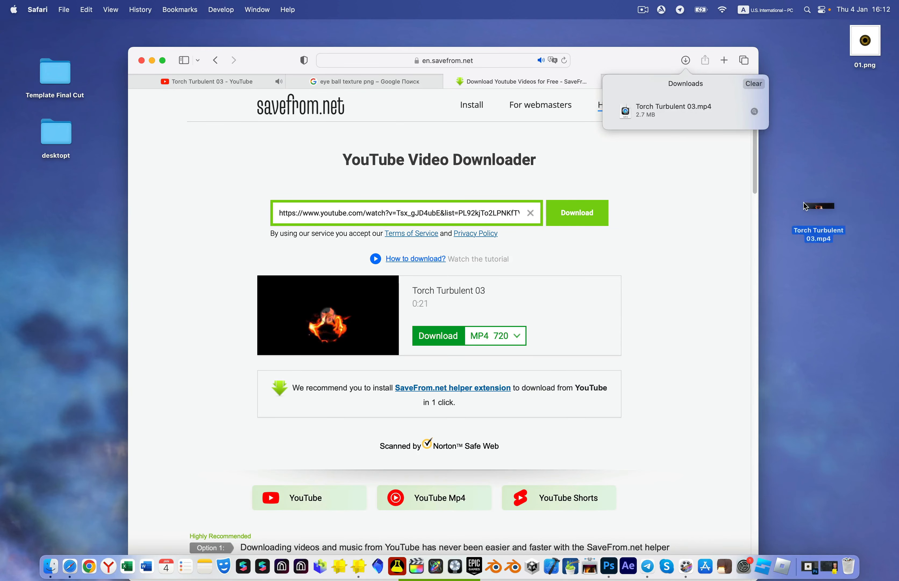
Switch to After Effects and create a 512 x 512 px composition, Comp 1, at 24 fps lasting 20 seconds
click(628, 567)
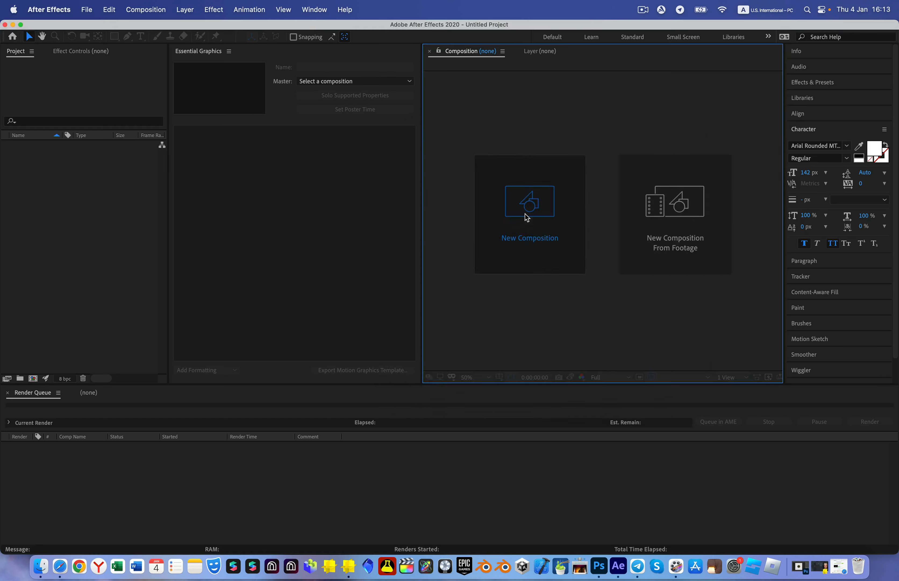
click(525, 214)
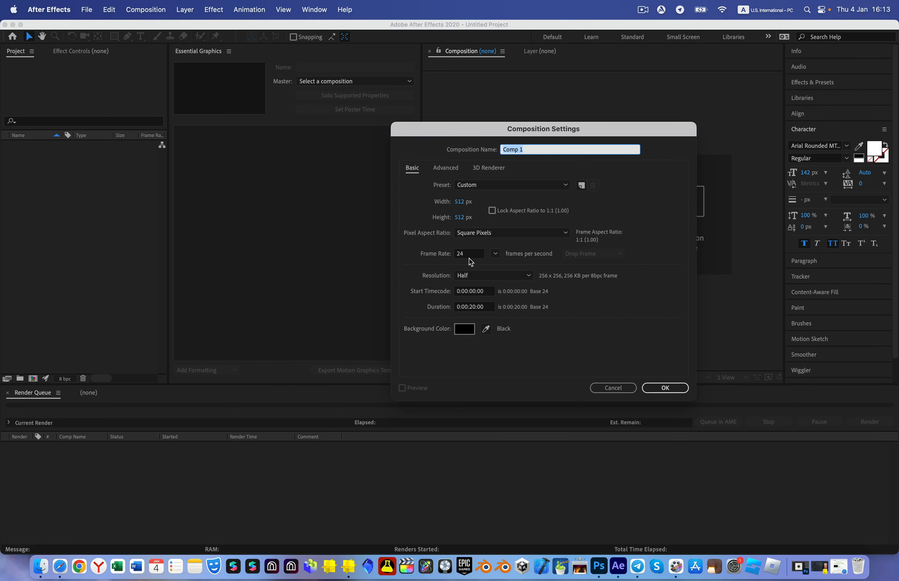
click(677, 389)
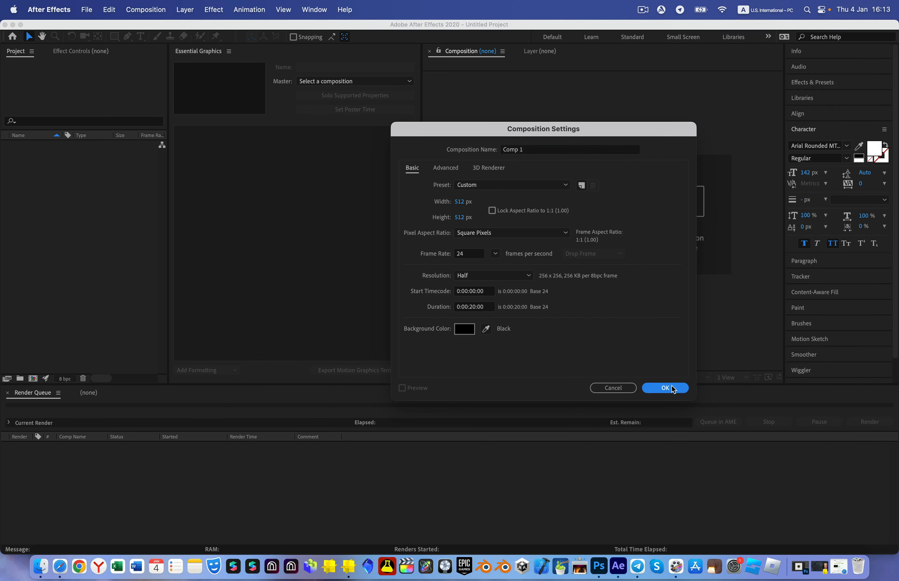
Add 01.png from the desktop to Comp 1 as a layer and scale it down to fit the composition frame
drag(793, 27, 729, 27)
click(859, 45)
drag(859, 45, 90, 518)
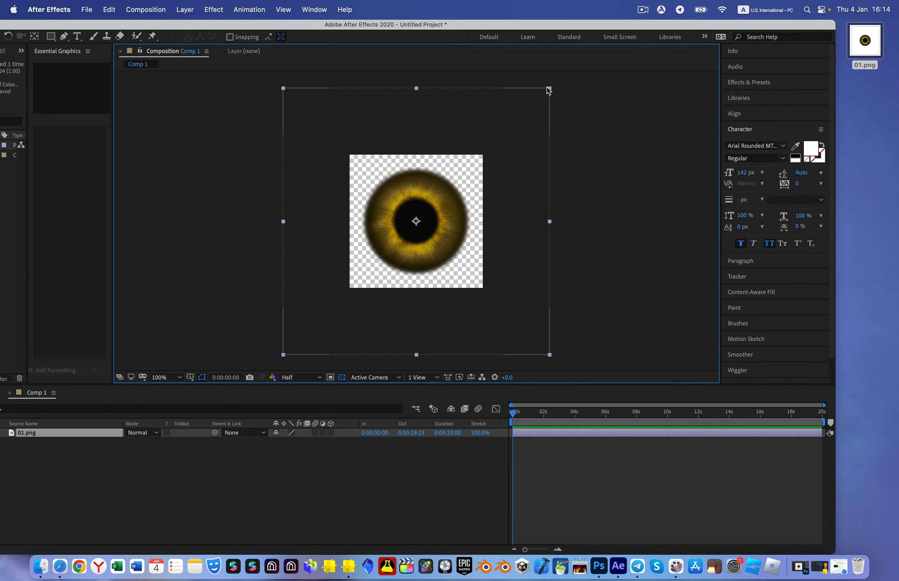
drag(550, 89, 496, 158)
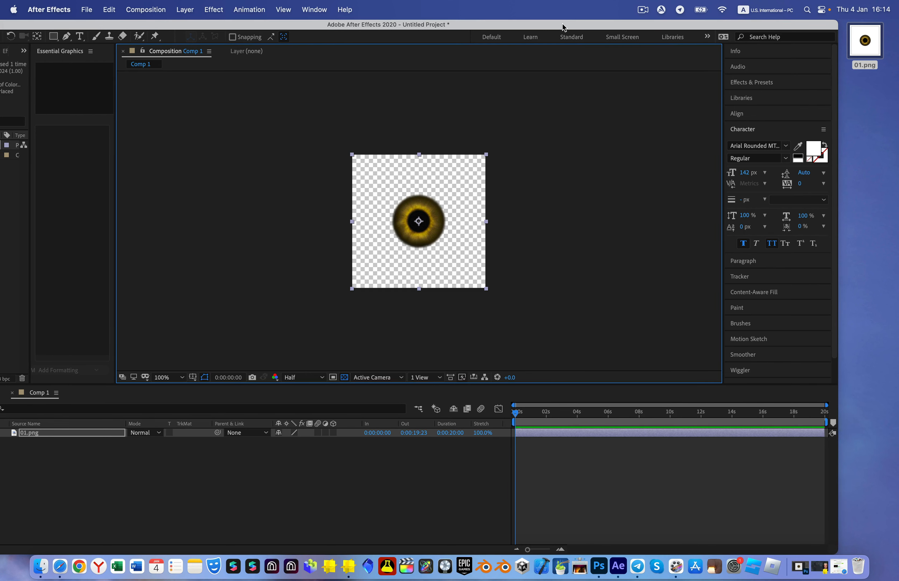
Add Torch Turbulent 03.mp4 from the desktop as a layer above 01.png, and restore the window to full screen size
drag(565, 27, 469, 27)
drag(801, 170, 212, 495)
double_click(254, 25)
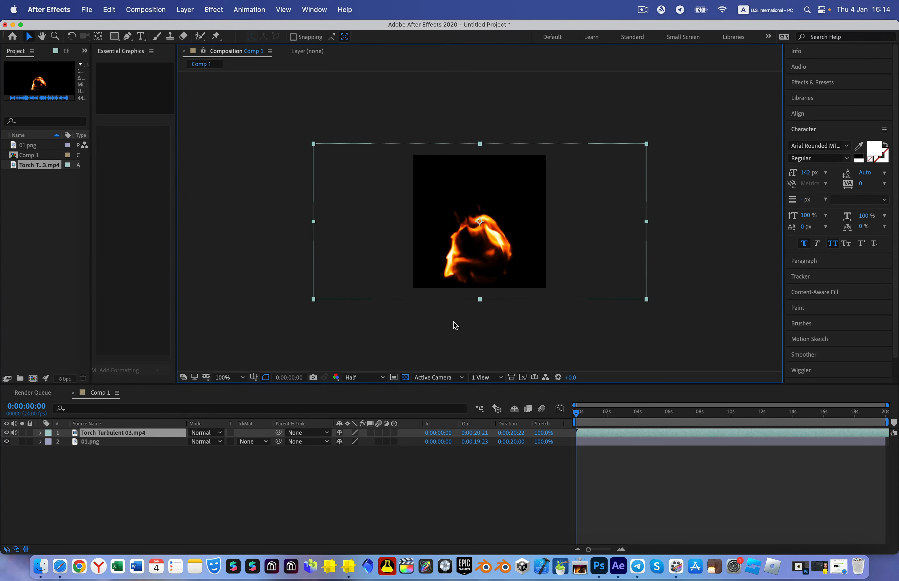
Lower the Torch Turbulent 03.mp4 layer's Opacity to 73% in its Transform properties
click(41, 433)
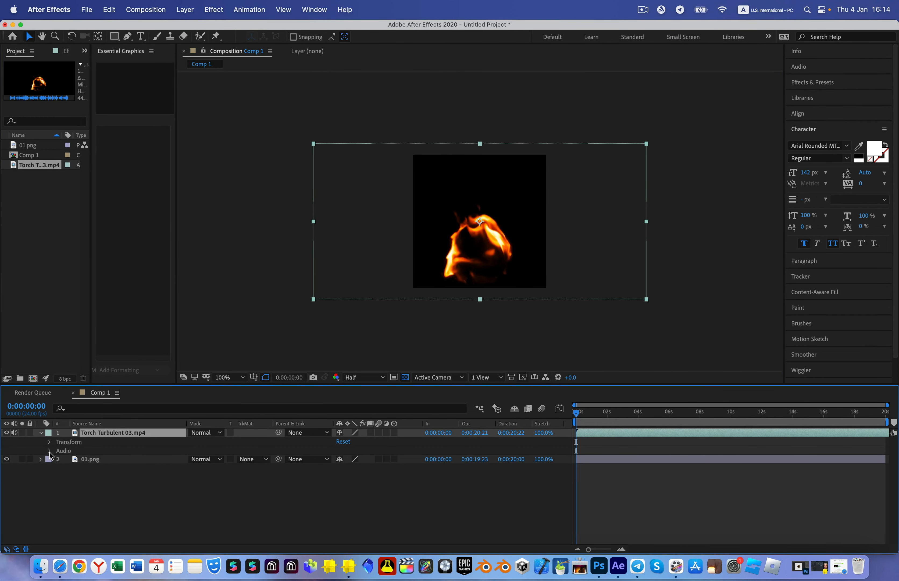
click(49, 451)
click(49, 442)
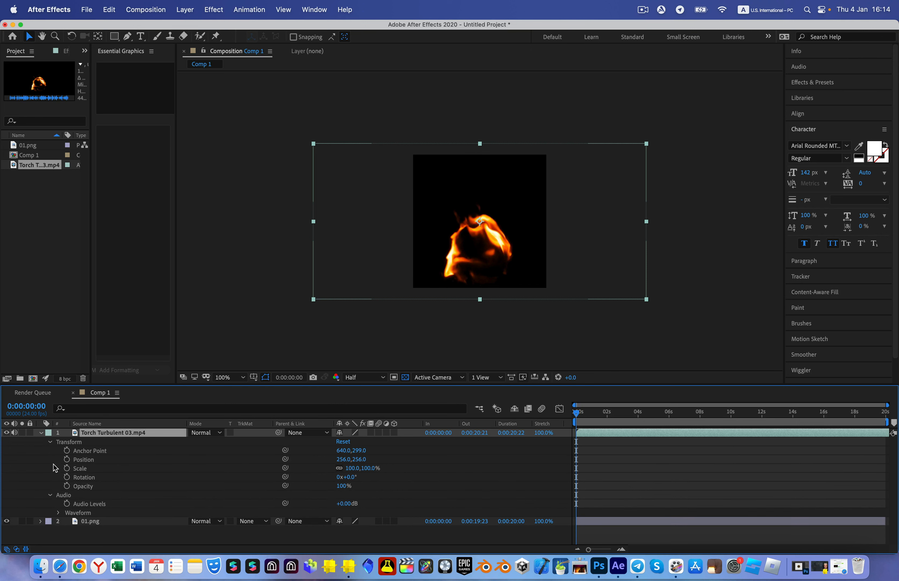
click(50, 494)
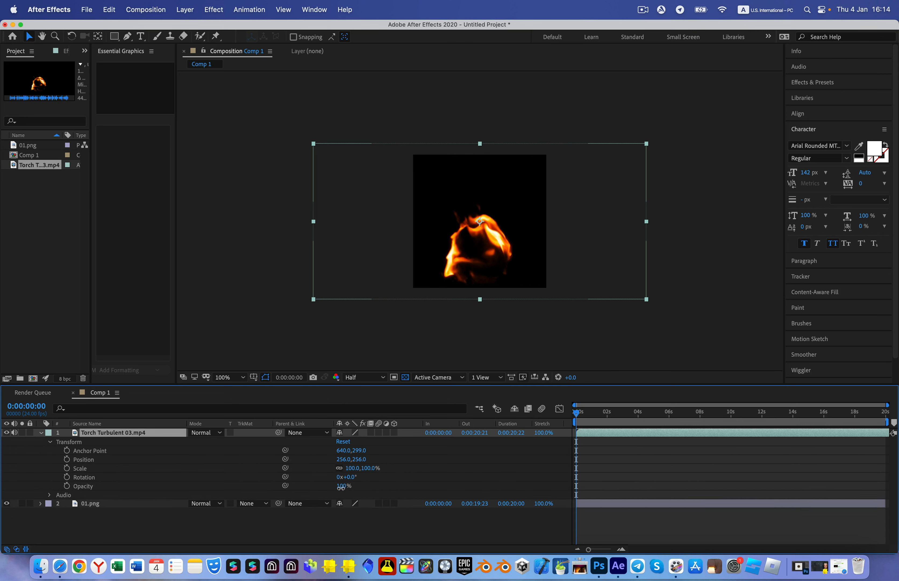
drag(340, 487, 327, 489)
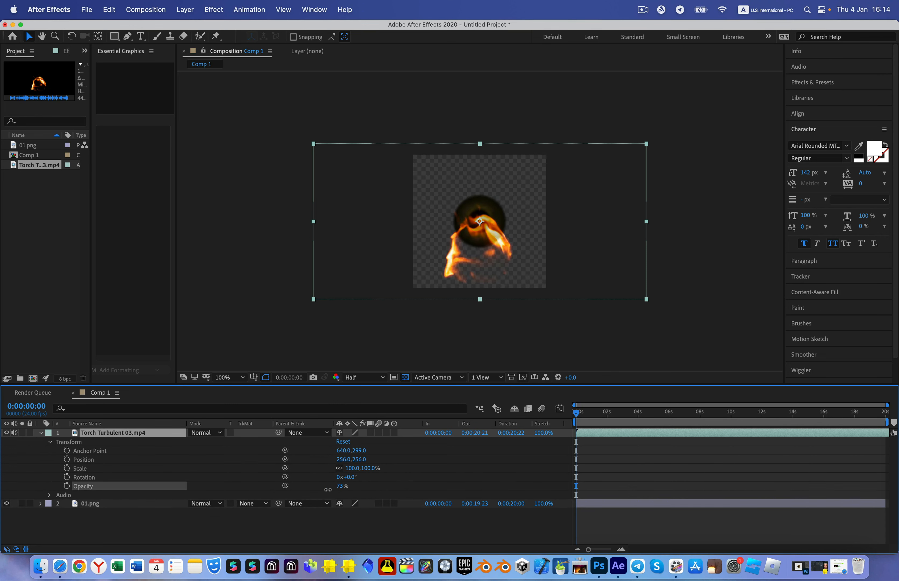
key(Return)
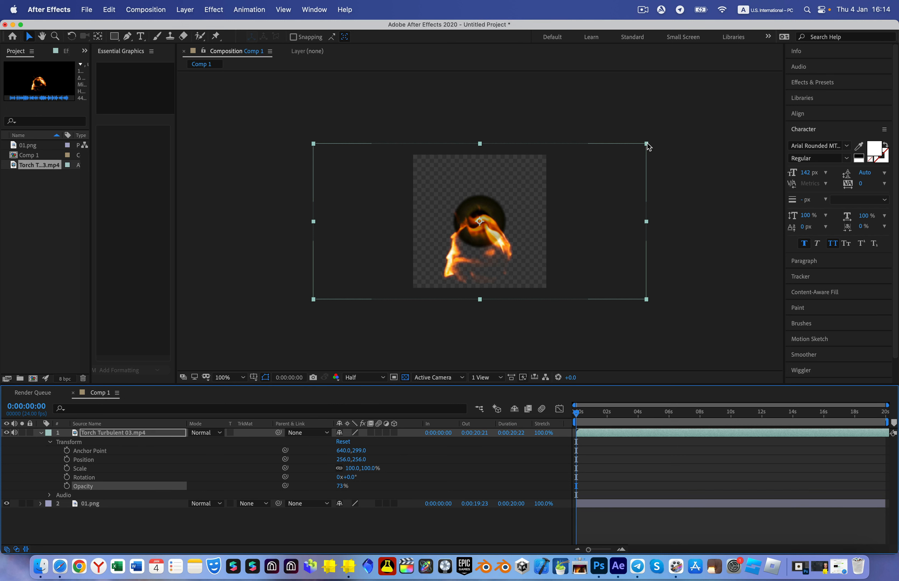
Scale the fire layer to about 95.6% and move it over the iris to about 254, 164, checking the alignment in playback
mouse_move(646, 144)
mouse_down()
mouse_move(605, 165)
mouse_move(639, 145)
mouse_up()
drag(559, 235, 558, 215)
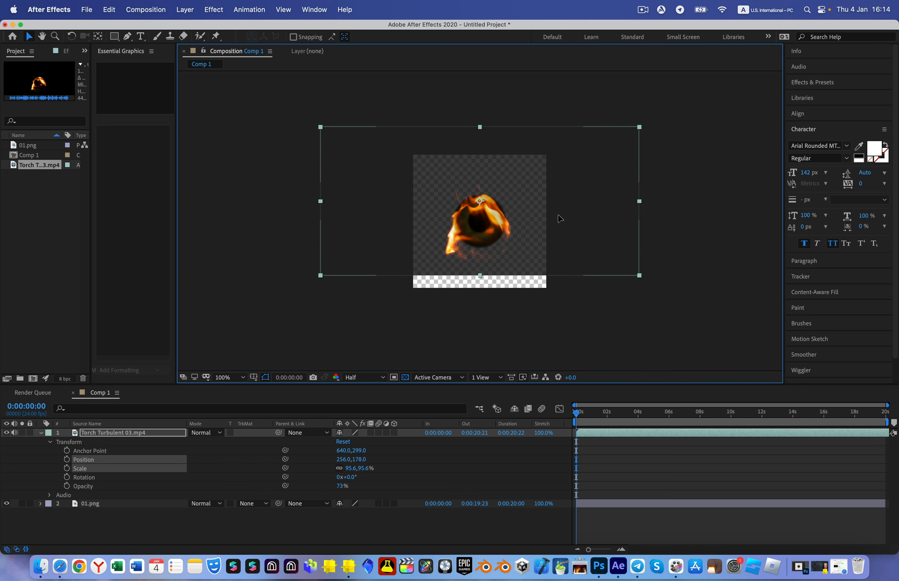
key(space)
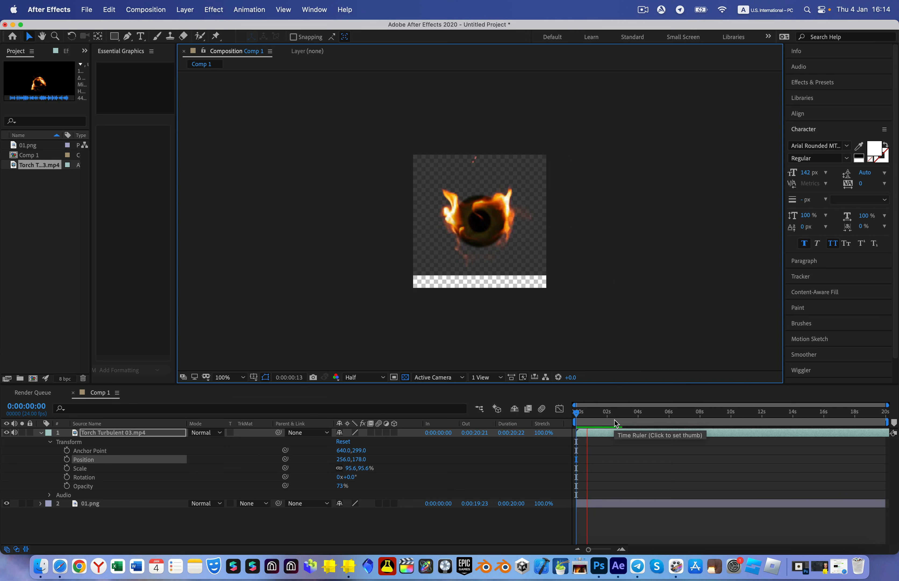
drag(504, 232, 502, 227)
key(space)
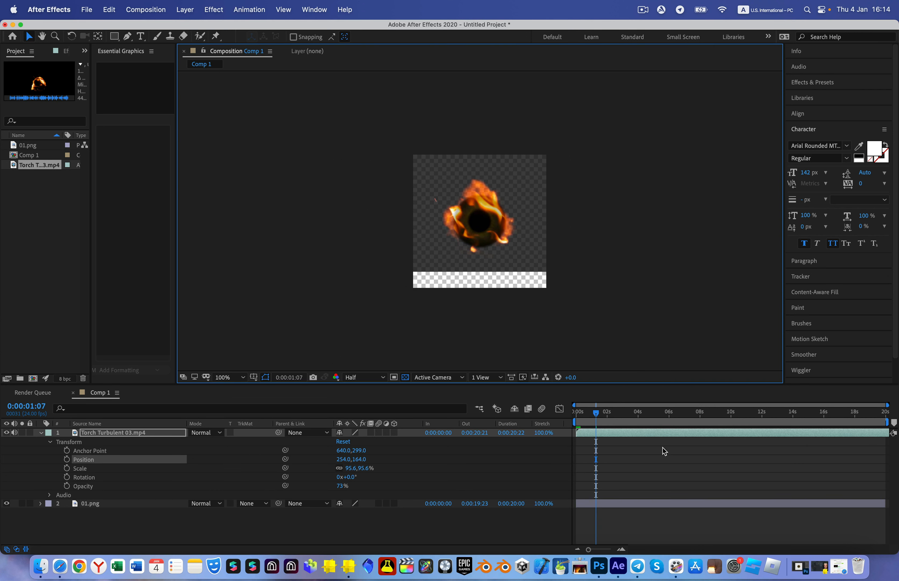
Preview the fire around the iris, move its layer to about 260, 152 and squash its vertical scale to about 82.9%
key(space)
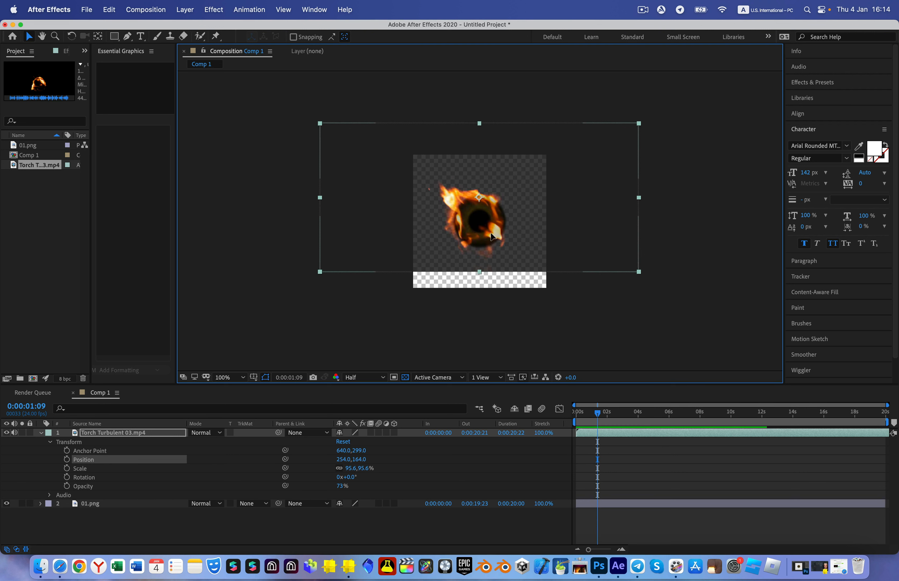
drag(491, 233, 492, 231)
key(space)
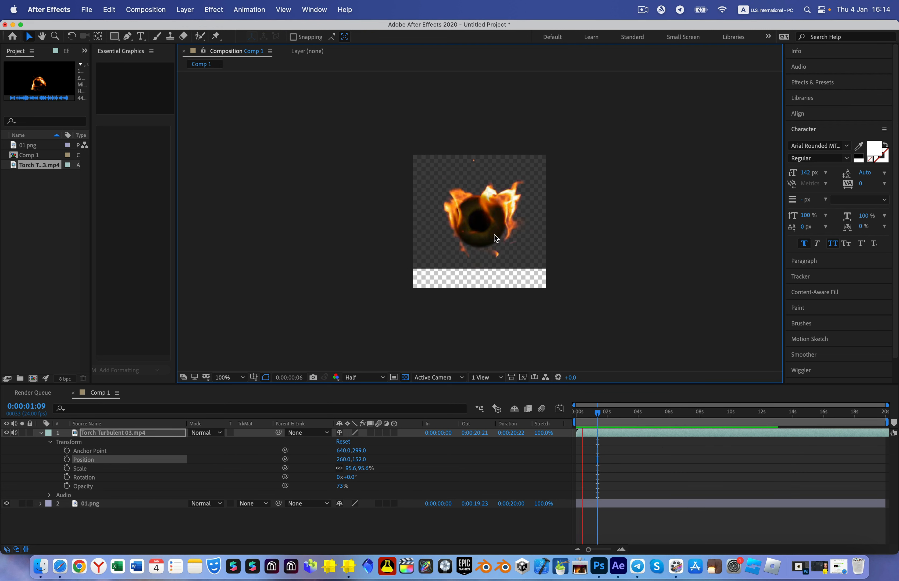
key(space)
drag(481, 123, 481, 132)
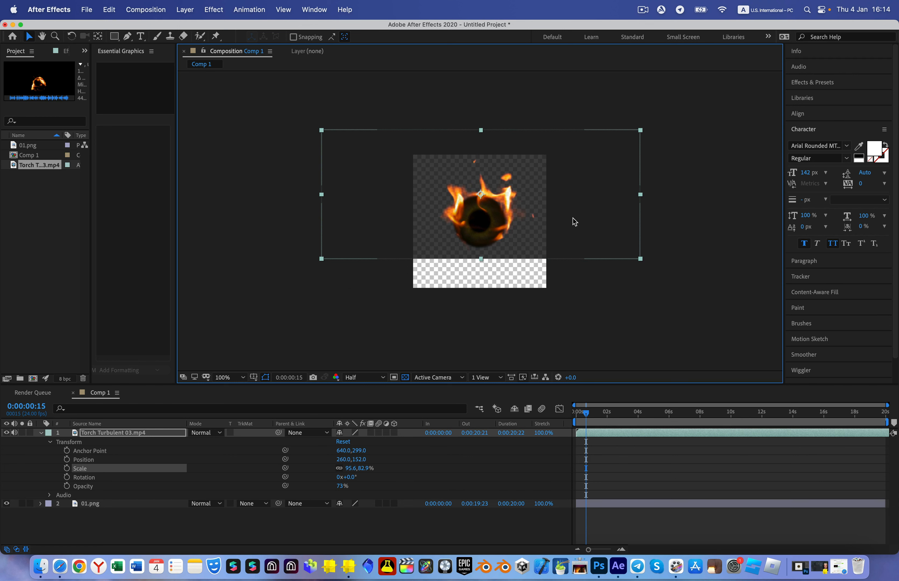